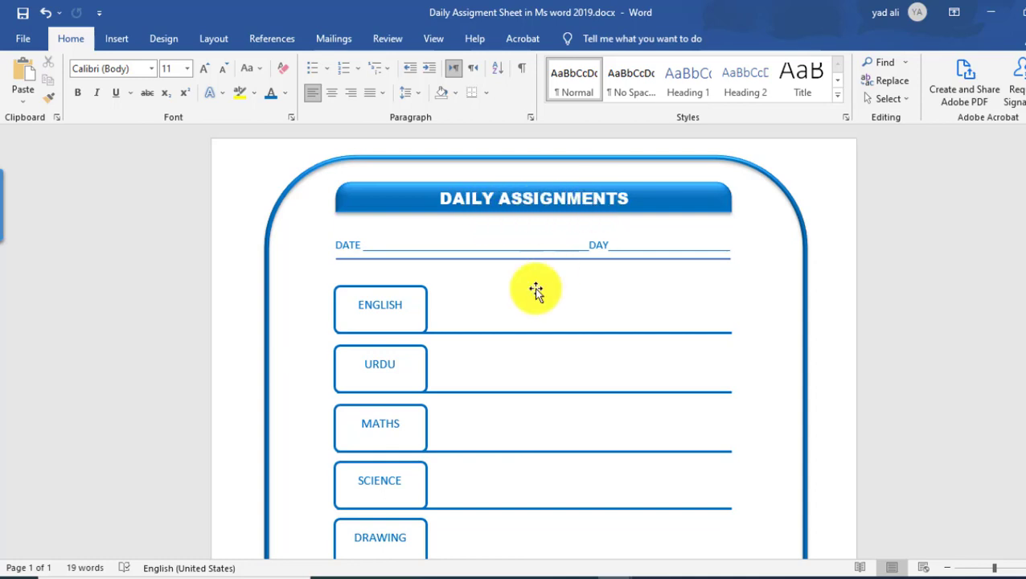
- Scroll through the finished Daily Assignments sheet to review it
scroll(533, 288, "down", 8)
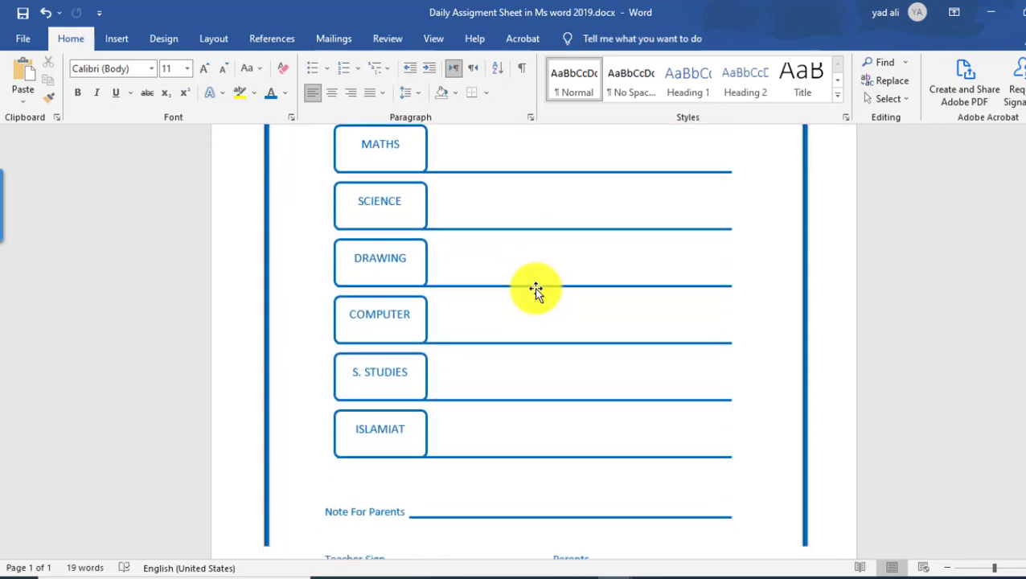
scroll(534, 288, "down", 4)
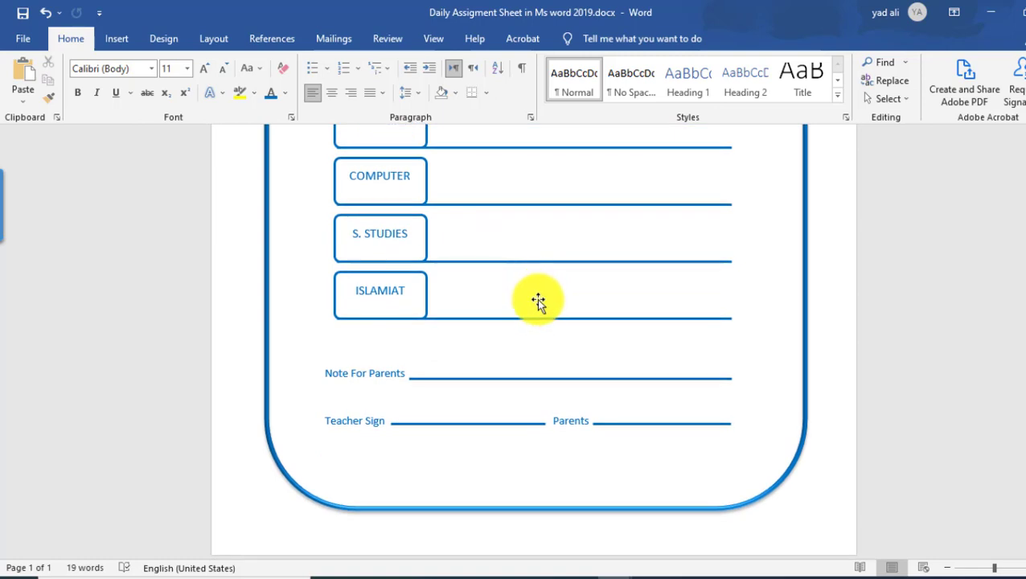
scroll(538, 300, "up", 10)
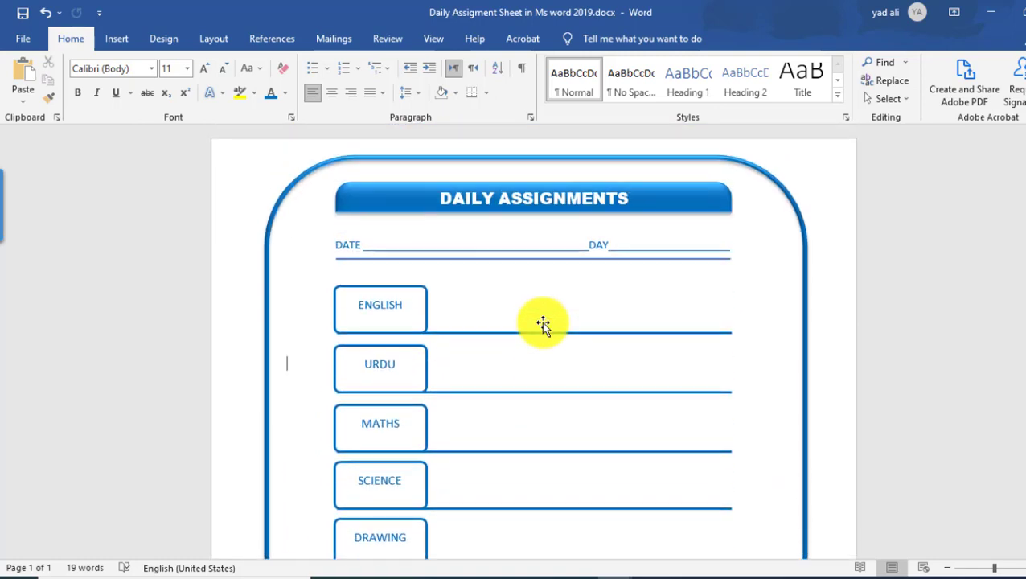
- Create a new blank document (Document7) from File > New
left_click(26, 40)
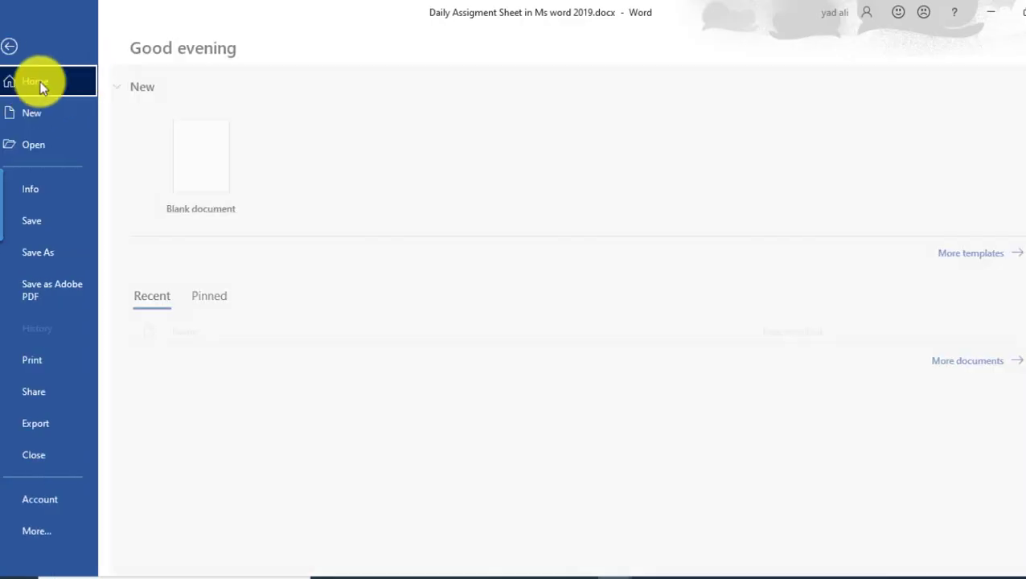
left_click(49, 119)
left_click(199, 190)
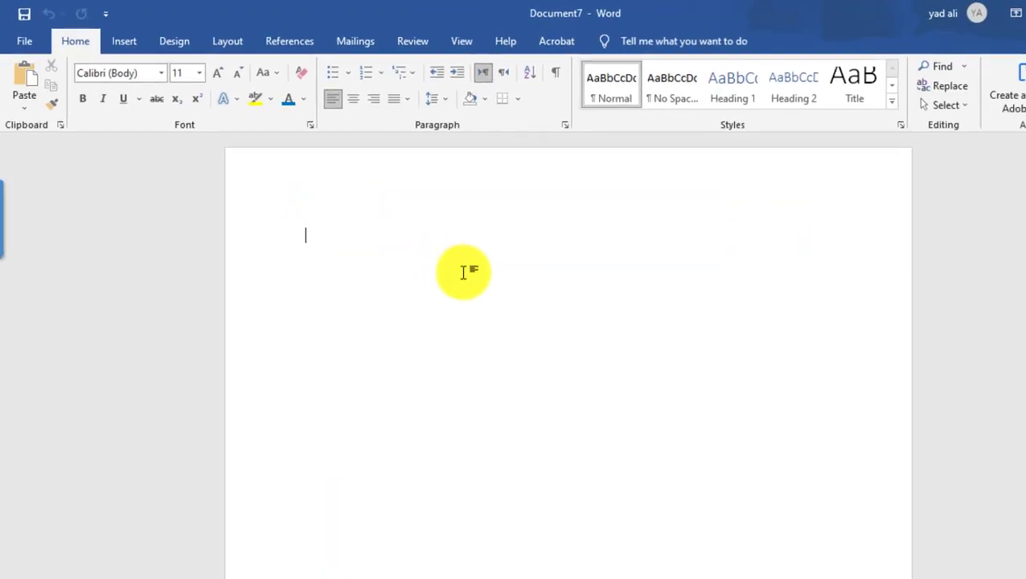
left_click(117, 39)
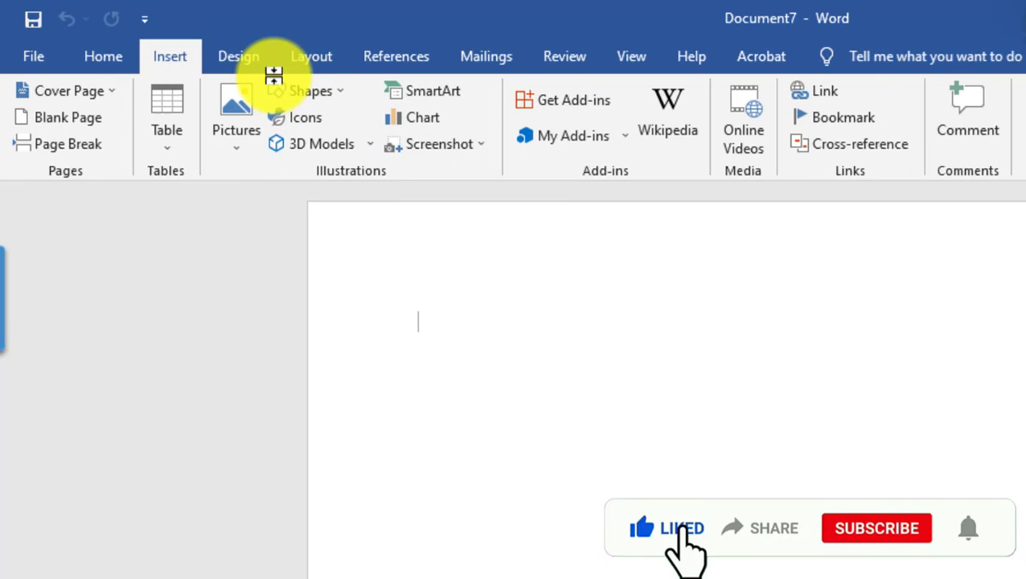
- Draw a rounded-top rectangle at the page top, shortened into a thin banner with rounder corners
left_click(322, 90)
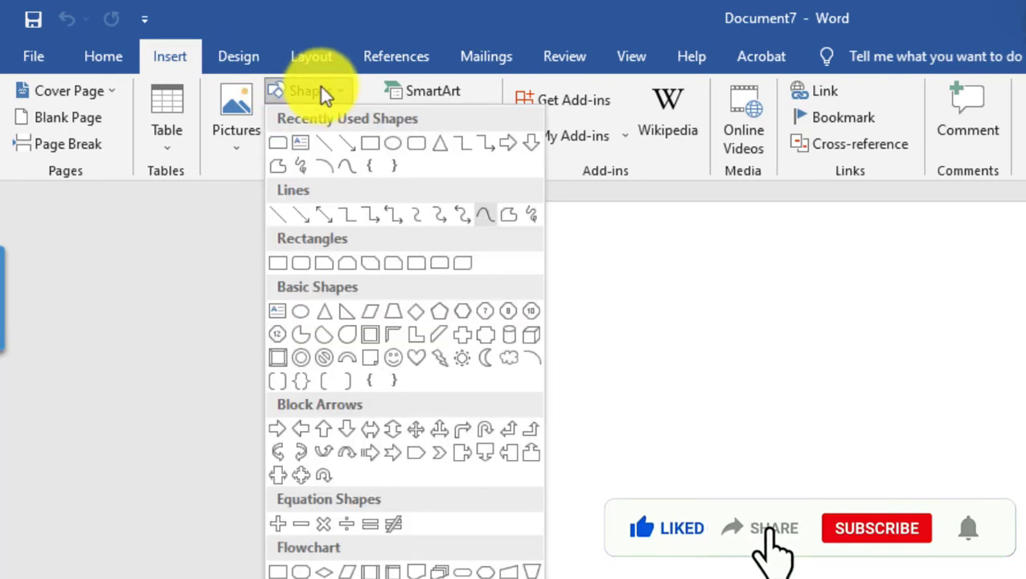
left_click(279, 142)
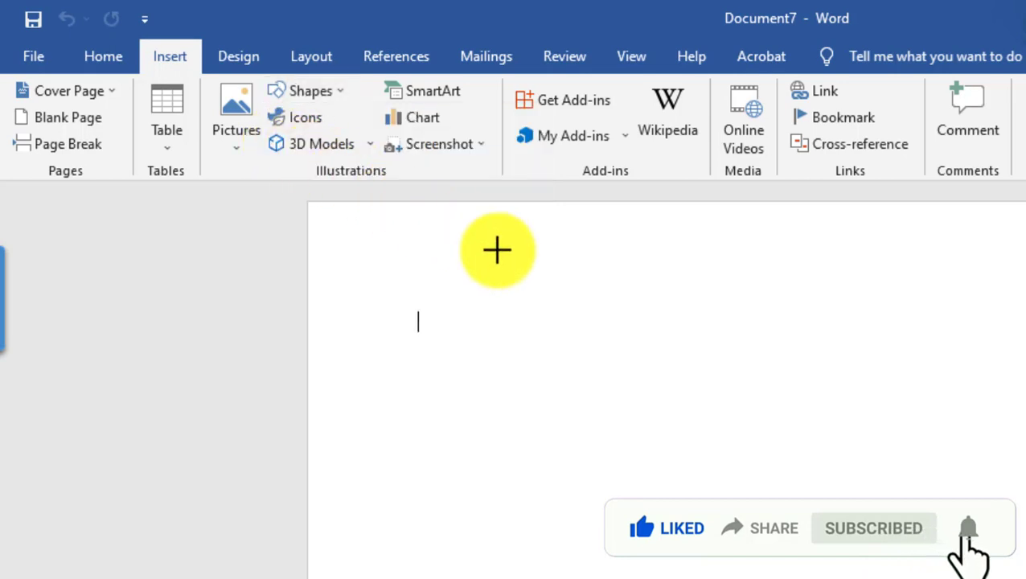
left_click(586, 295)
left_click_drag(657, 353, 868, 252)
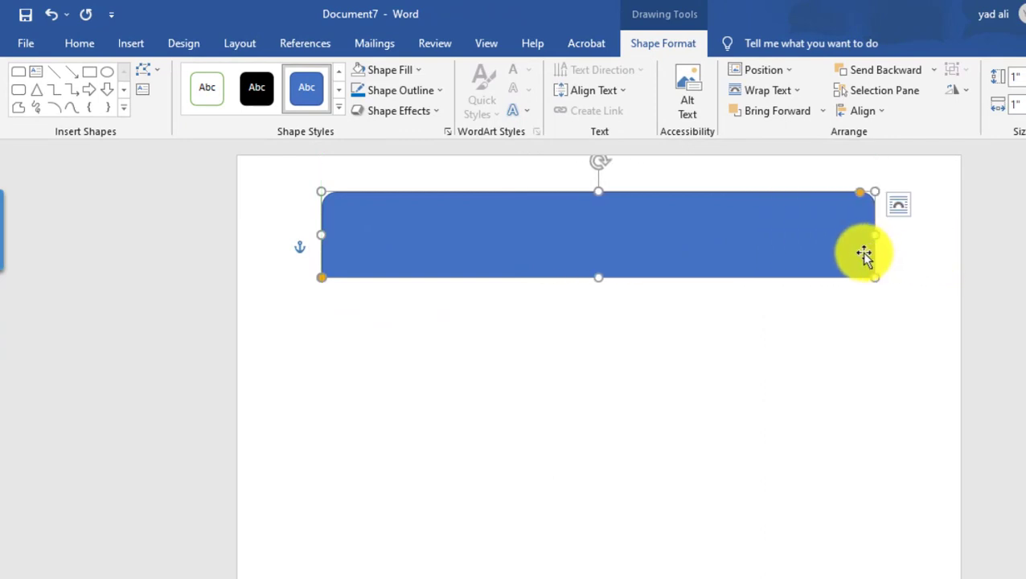
left_click_drag(618, 275, 613, 222)
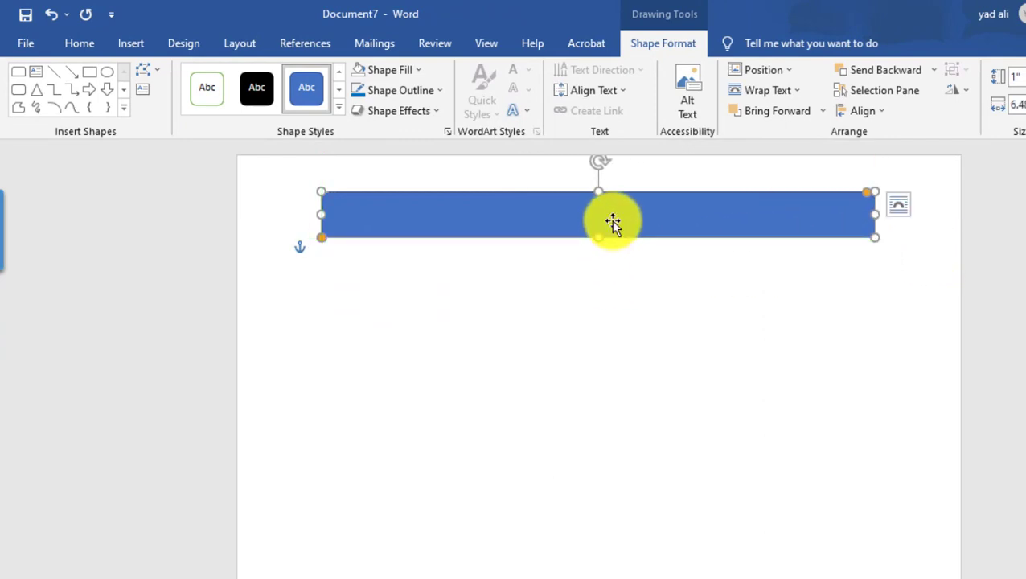
left_click_drag(866, 197, 804, 218)
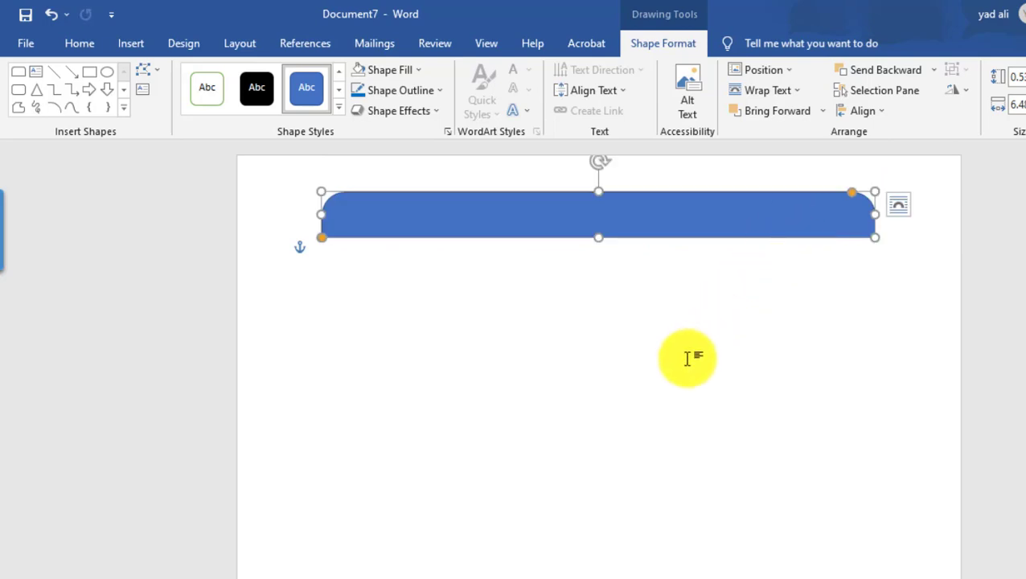
left_click(683, 346)
- Apply a preset bevel 3-D effect to the banner
left_click(639, 228)
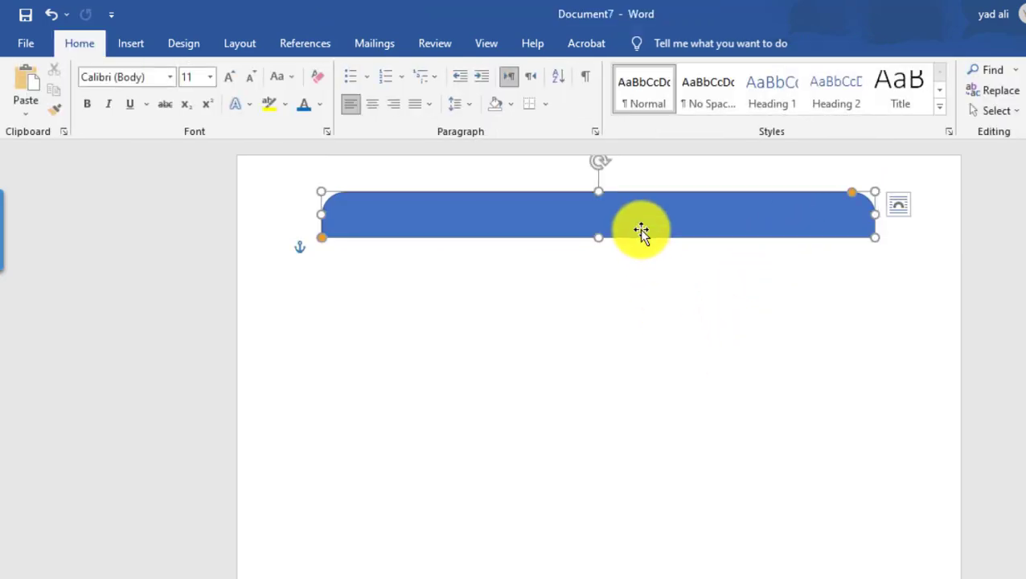
left_click(436, 114)
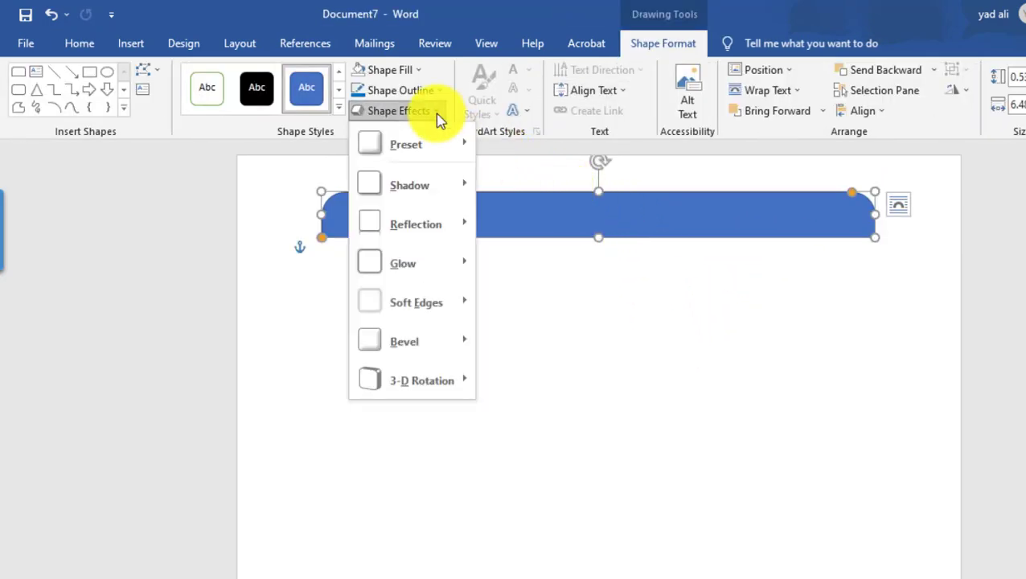
mouse_move(406, 145)
left_click(554, 242)
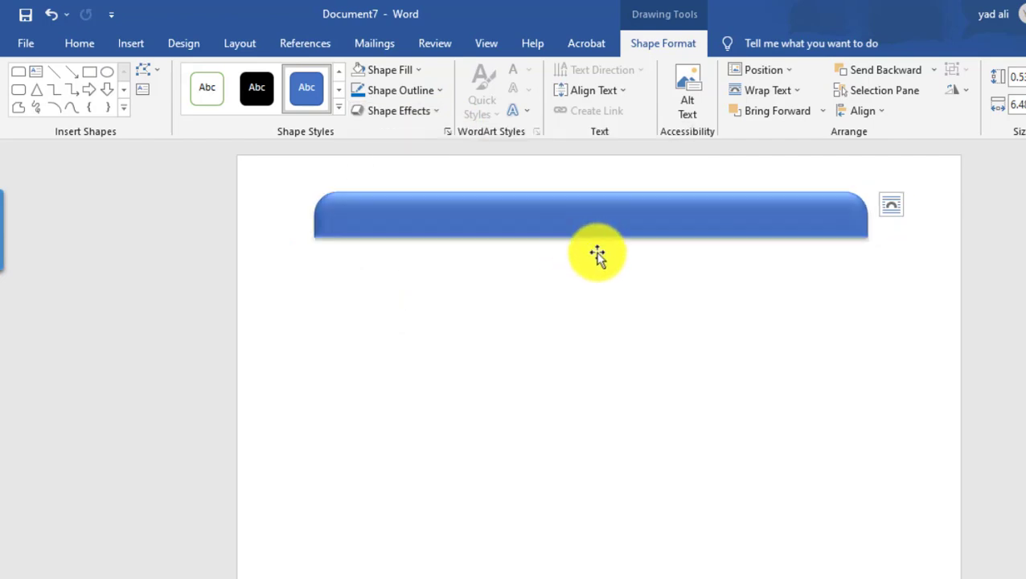
left_click(751, 304)
left_click(593, 226)
- Add the title text with a trailing blank line inside the banner shape
right_click(594, 227)
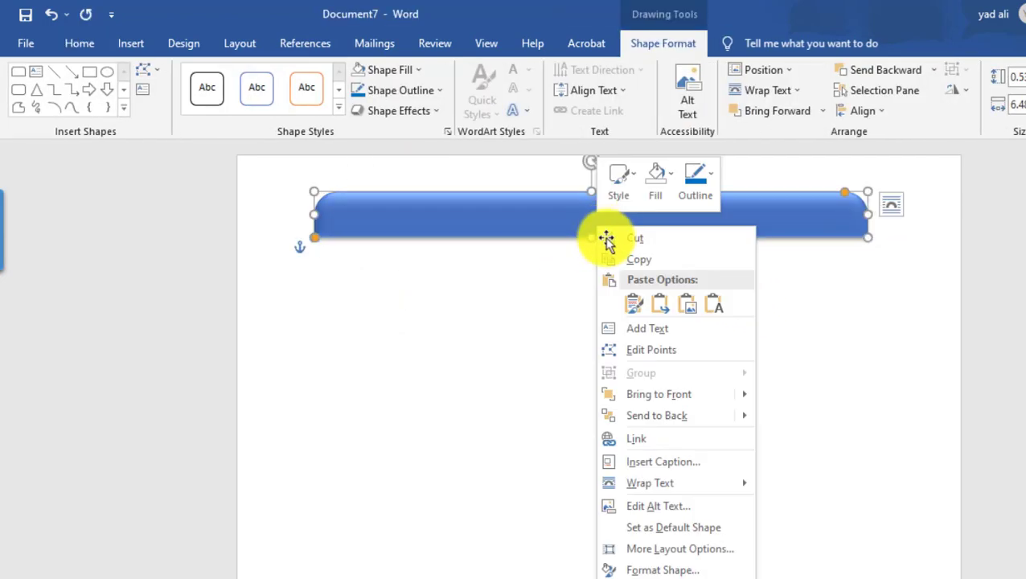
left_click(647, 328)
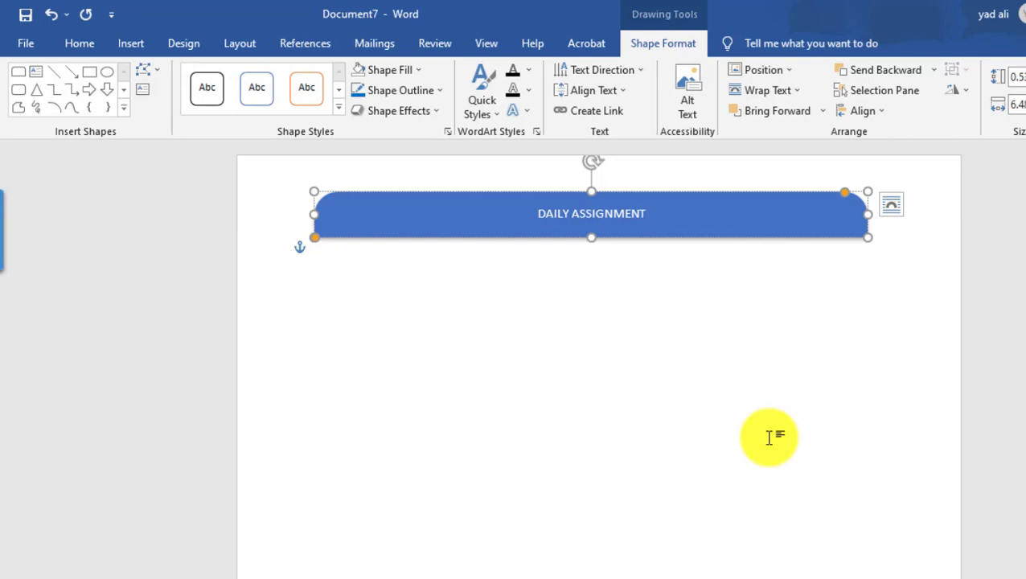
type("__________")
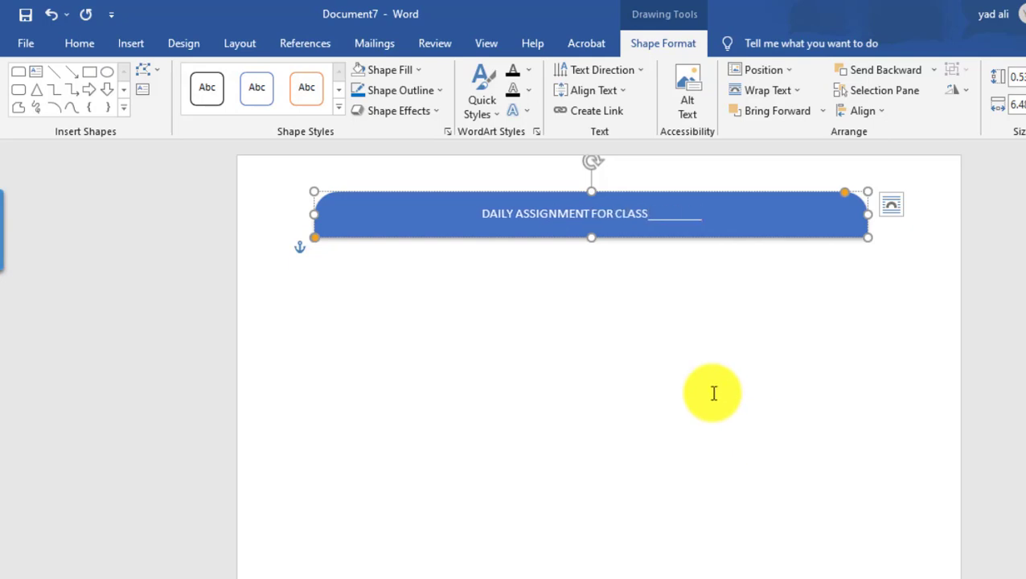
- Set the banner title to 18 pt Arial Black
triple_click(508, 211)
left_click(83, 44)
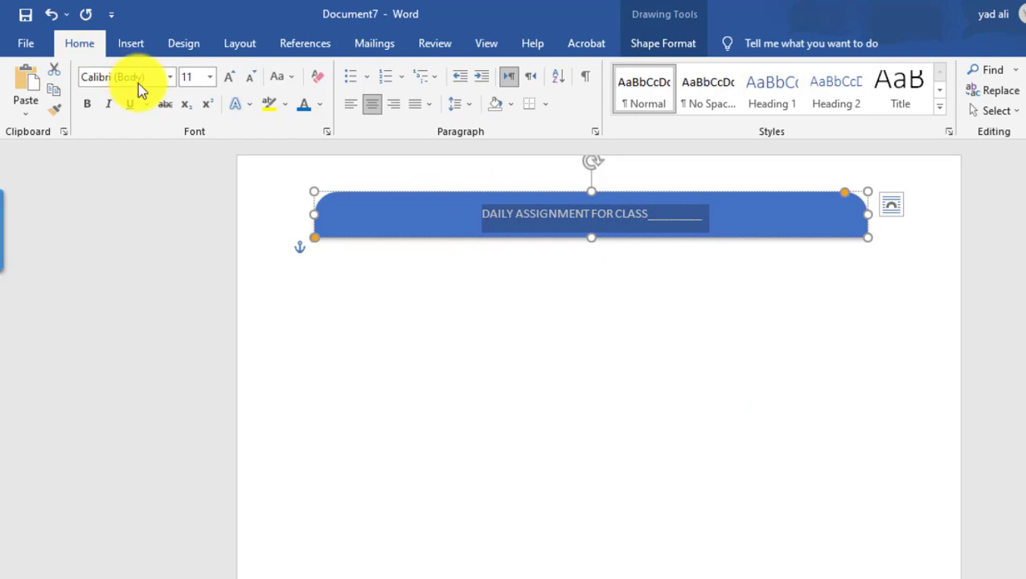
left_click(208, 78)
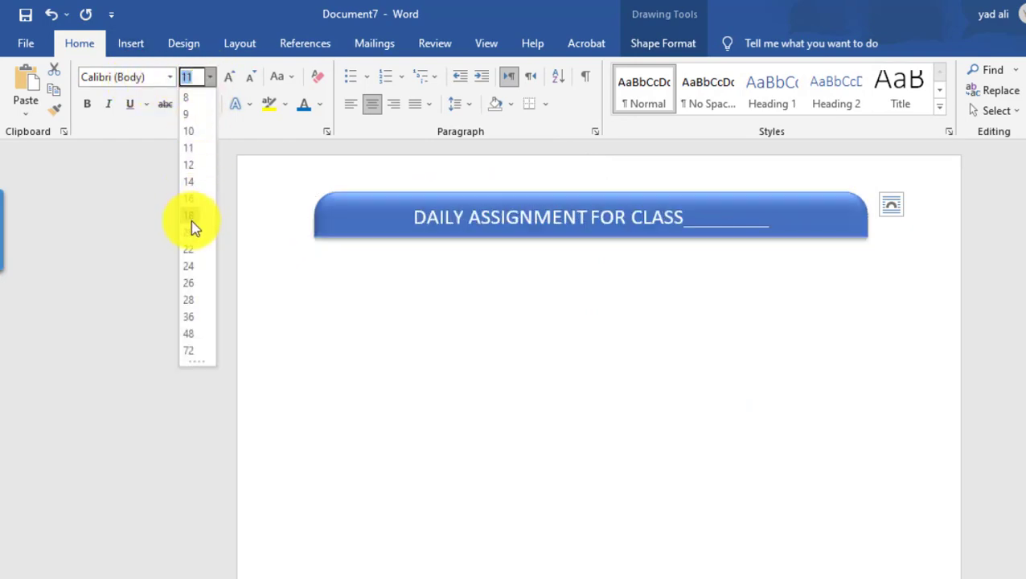
left_click(190, 216)
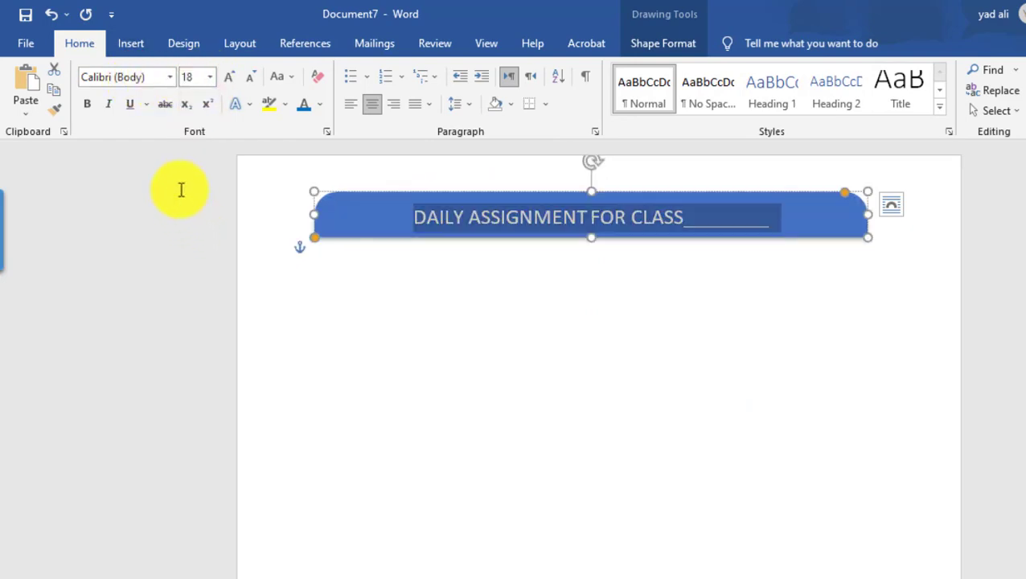
left_click(139, 77)
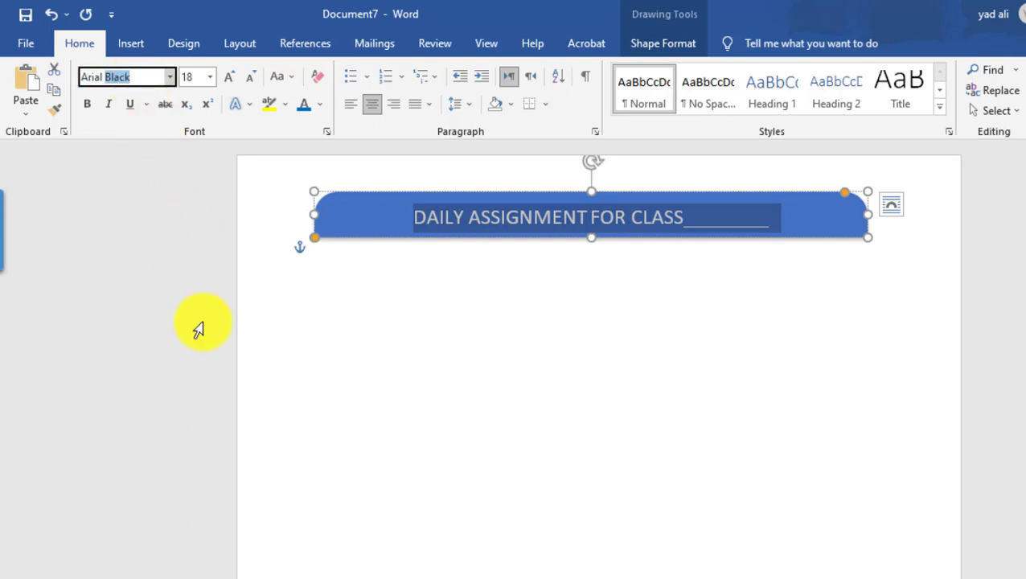
key("Return")
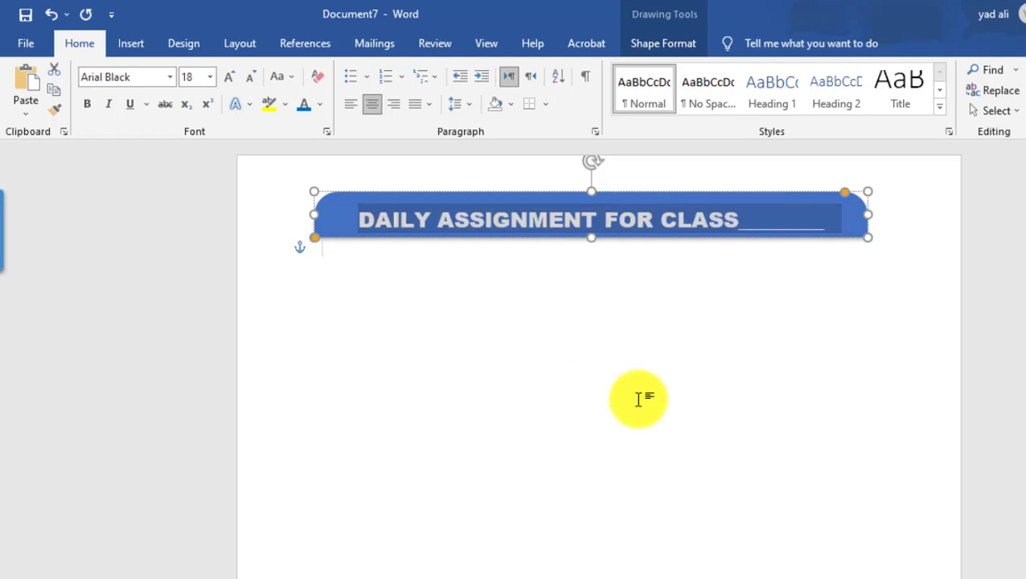
- Reselect the whole title line and change it to a larger font size
left_click(636, 398)
left_click(608, 212)
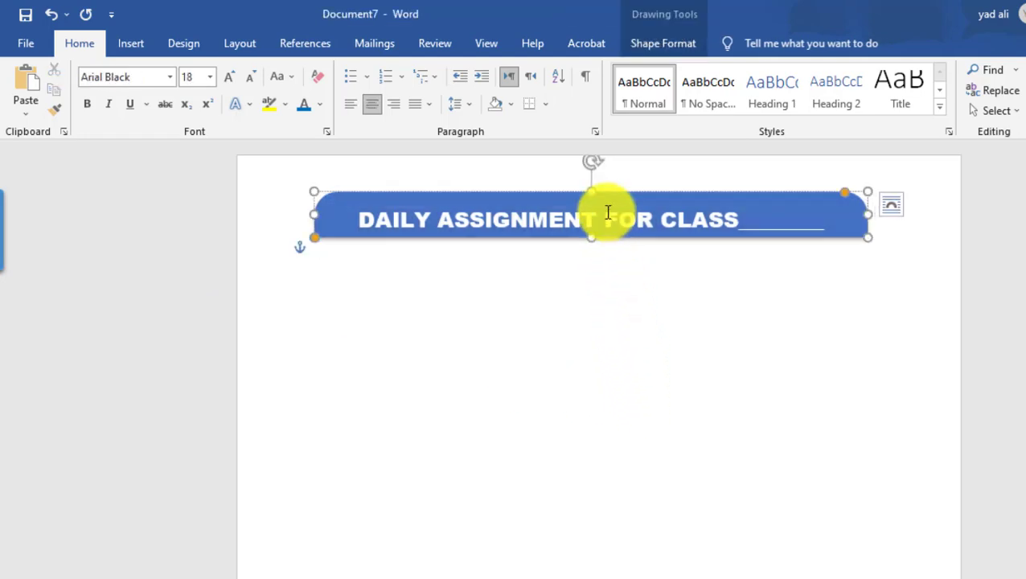
left_click_drag(367, 219, 766, 223)
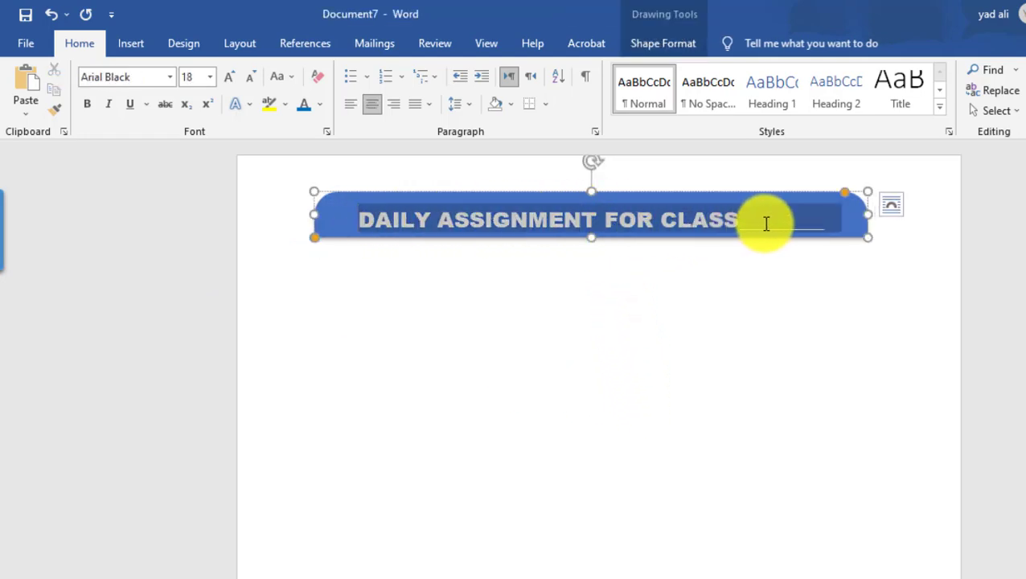
left_click(209, 76)
left_click(192, 201)
- Below the banner, type 'DATE ____ DAY ____' with long underscore blanks, then start a new line
left_click(563, 305)
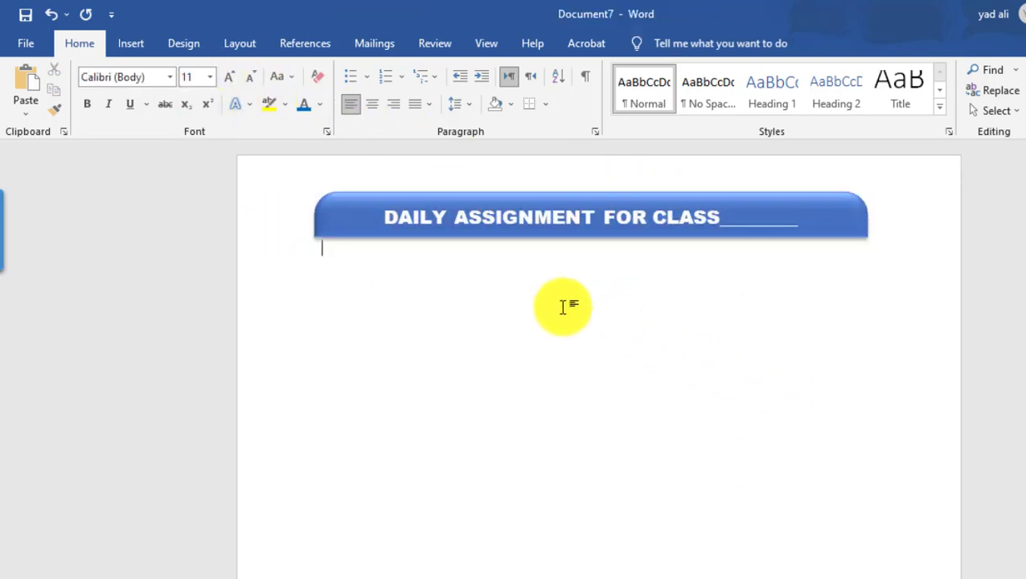
key("Return")
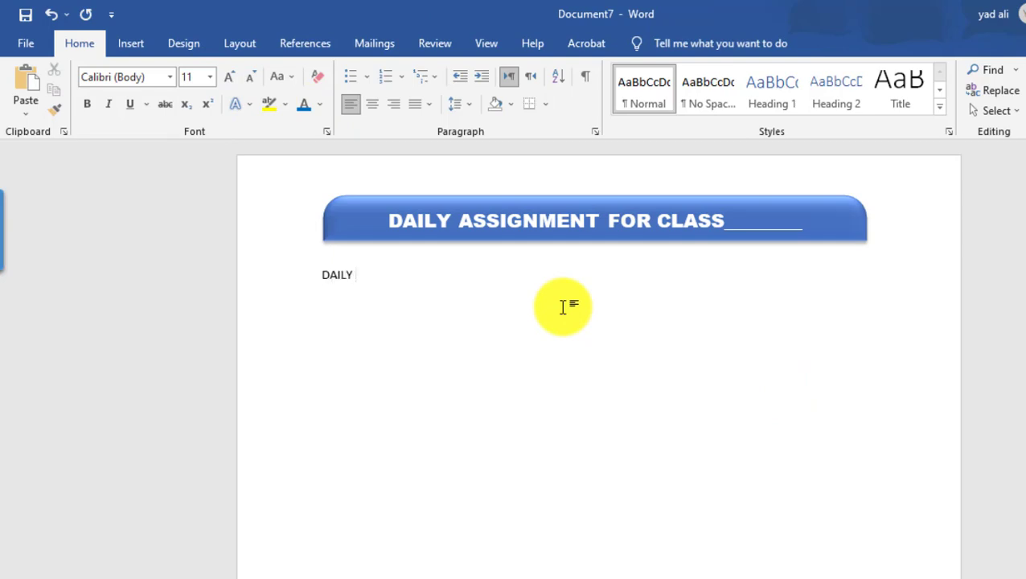
type("DATE _____")
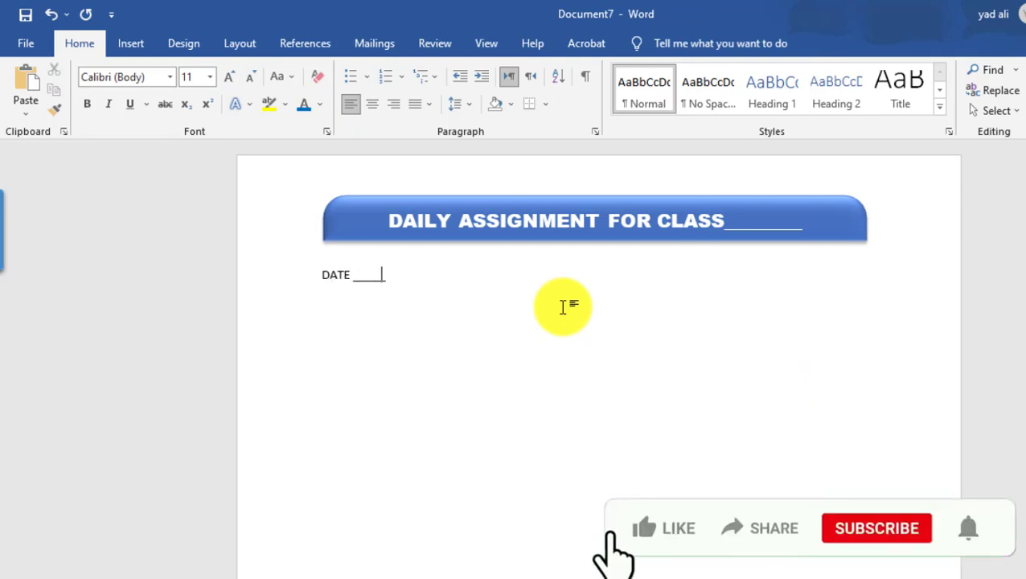
type("________________________________________")
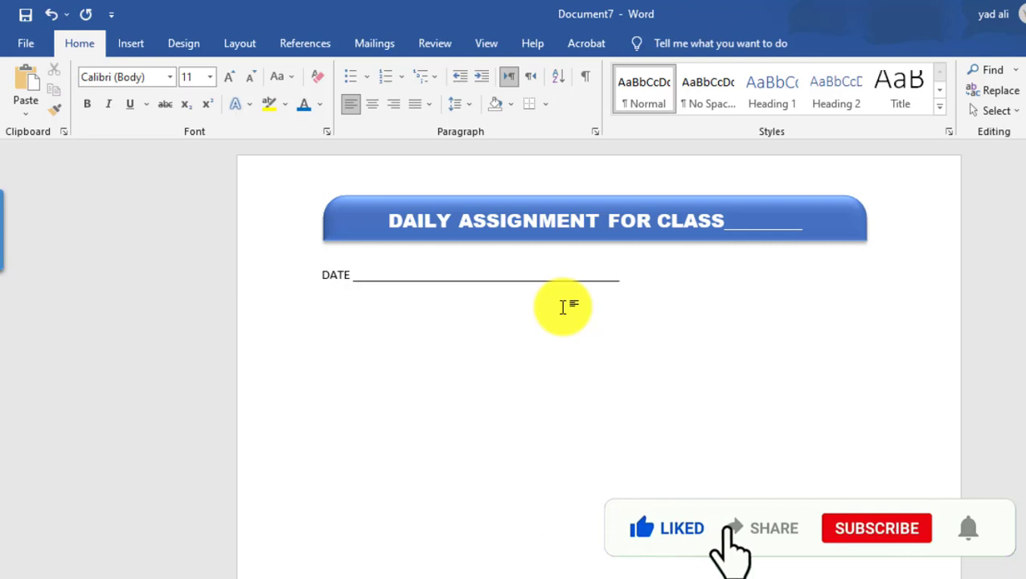
type(" DAY_____________________________________")
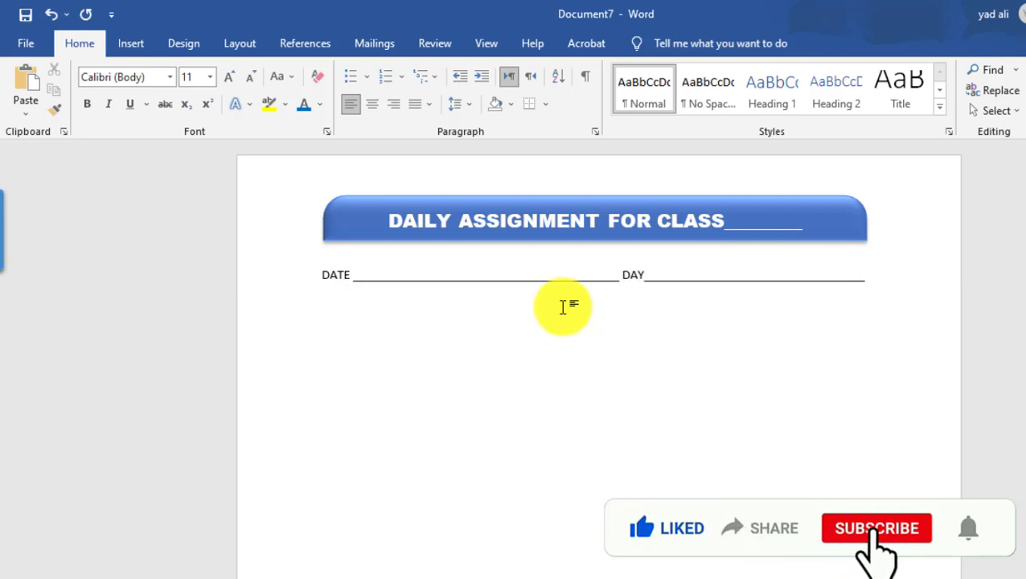
key("Return")
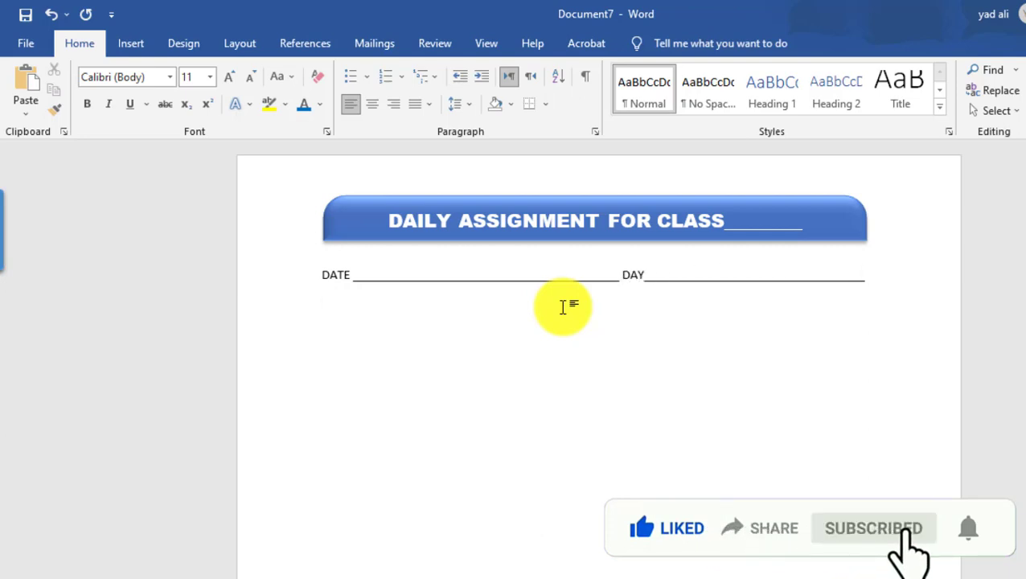
- Draw a page-wide horizontal line under the DATE/DAY row with a 2¼ pt weight
left_click(128, 42)
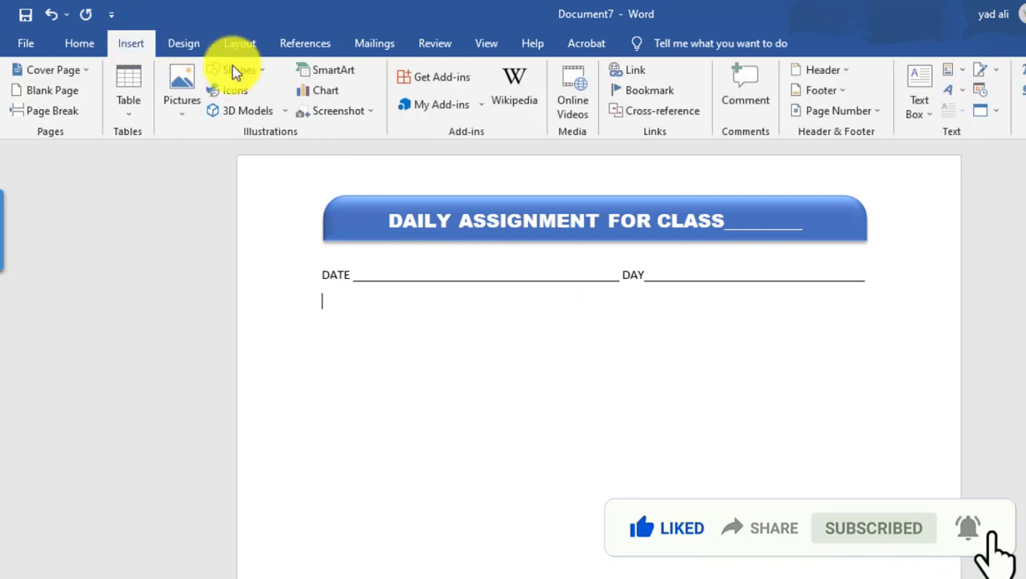
left_click(258, 72)
left_click(250, 114)
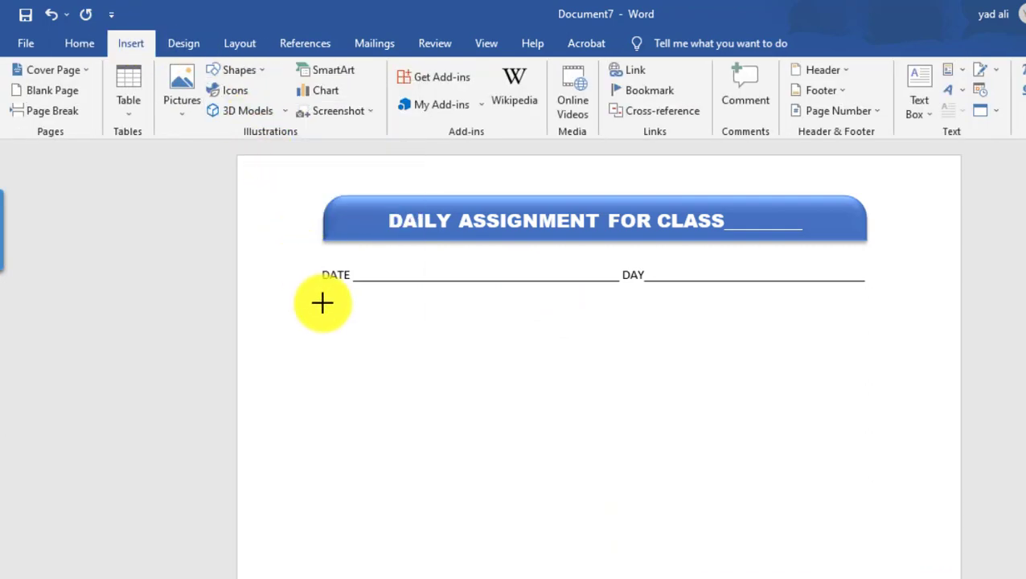
left_click_drag(323, 303, 861, 305)
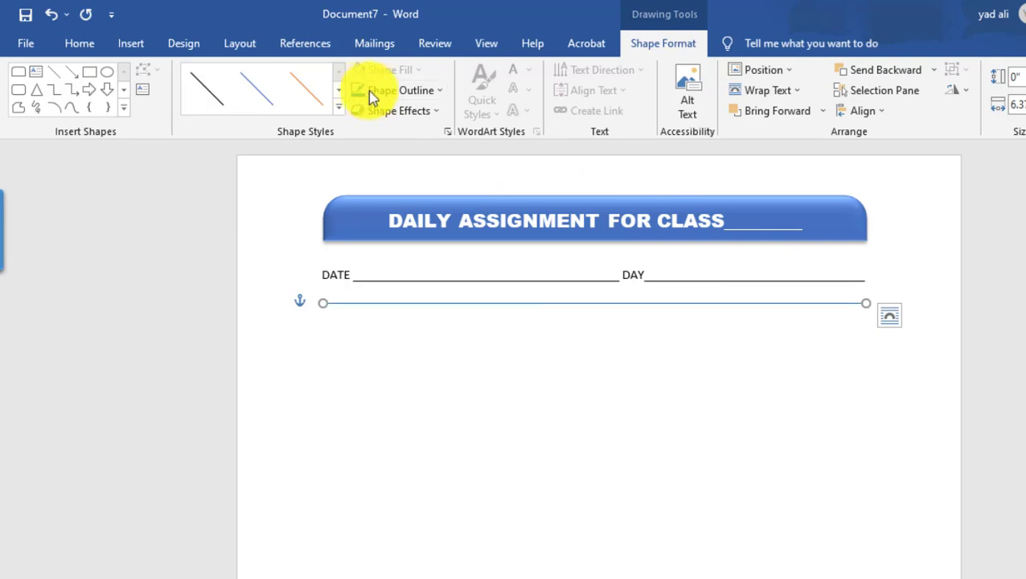
left_click(439, 91)
mouse_move(482, 291)
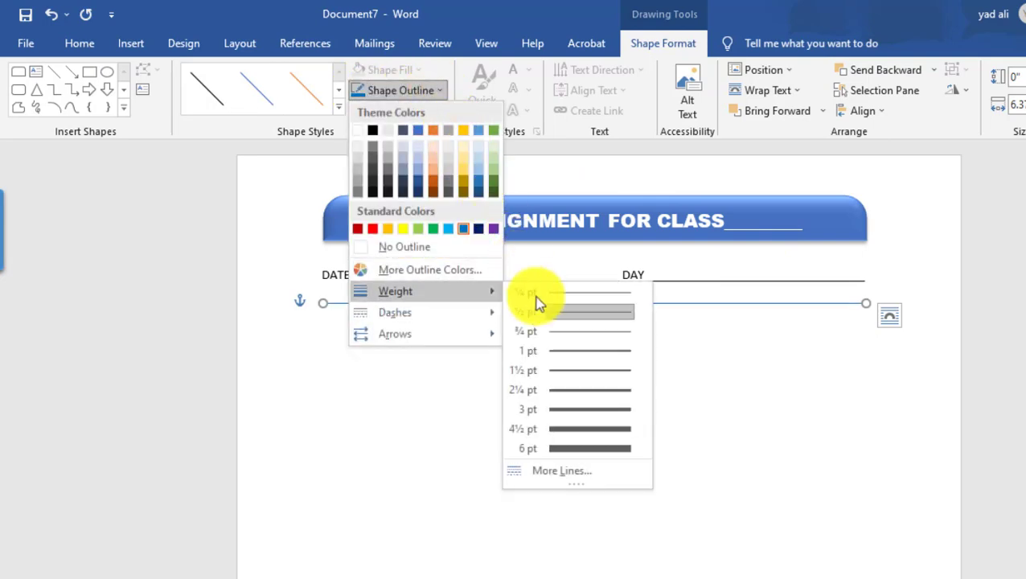
left_click(586, 401)
left_click(701, 427)
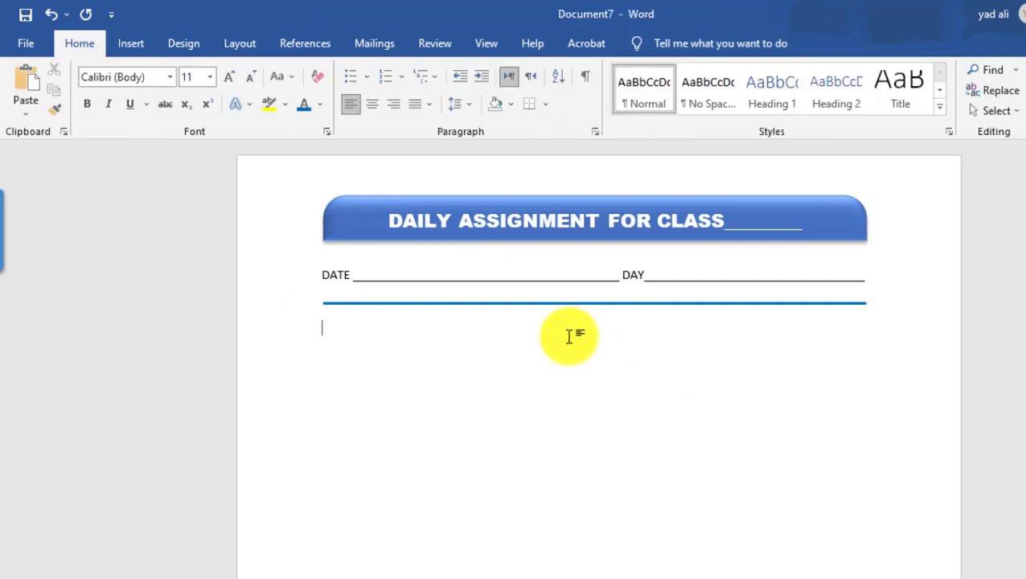
left_click(149, 44)
- Draw a small rounded rectangle below the blue line, positioned at the left margin
left_click(257, 70)
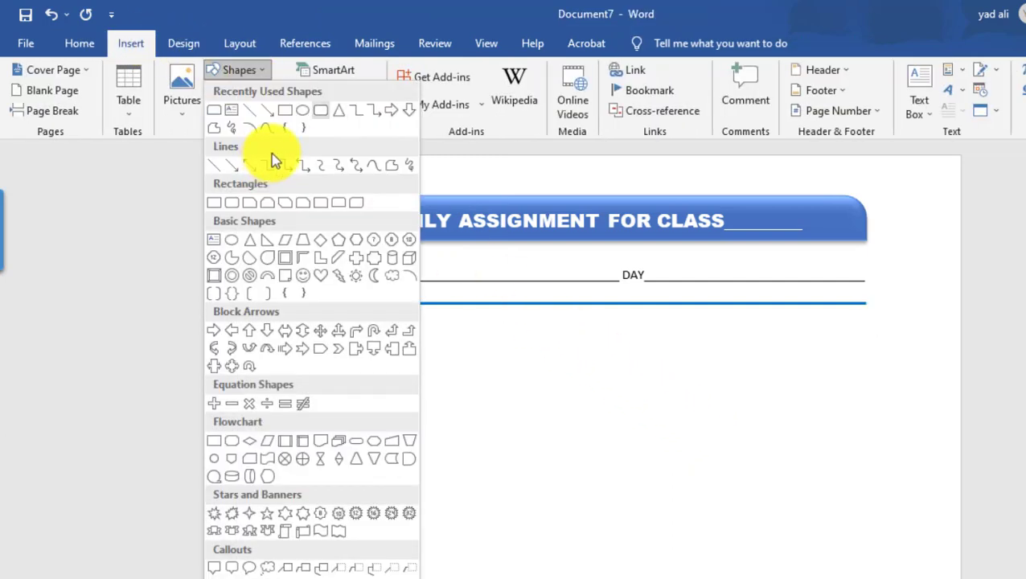
left_click(327, 114)
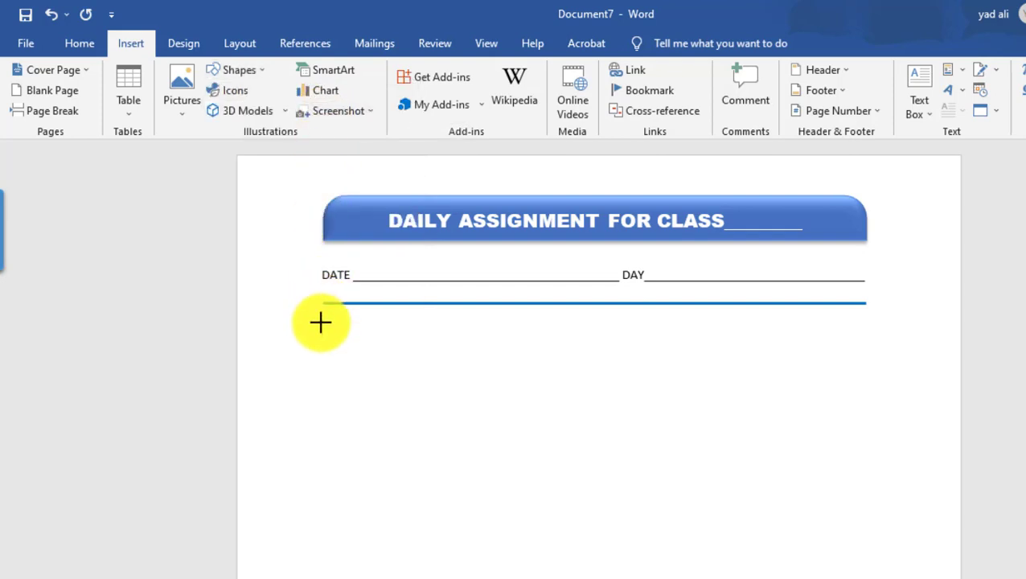
left_click_drag(320, 322, 447, 396)
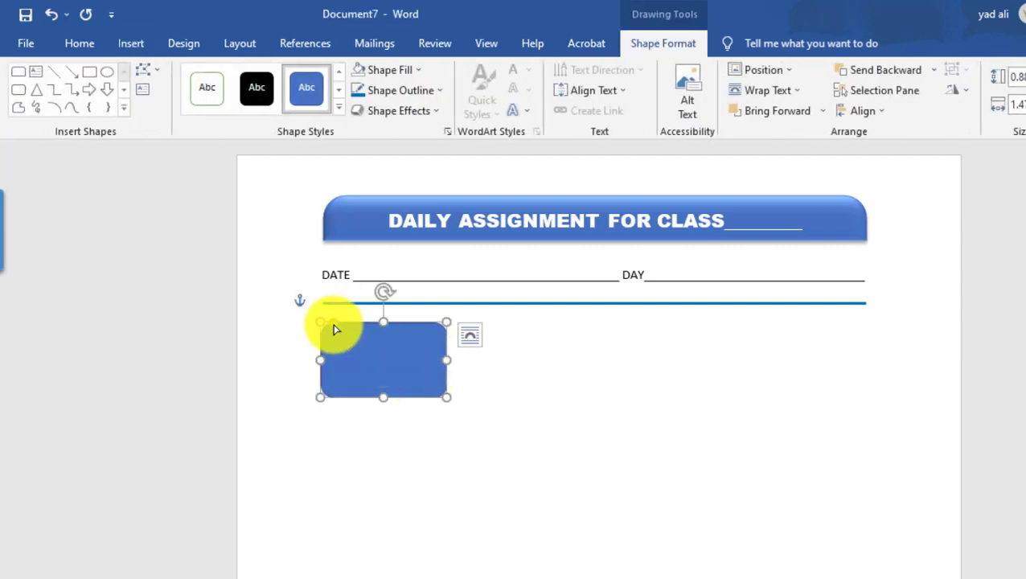
mouse_move(341, 333)
left_mouse_down()
mouse_move(366, 341)
mouse_move(339, 335)
left_mouse_up()
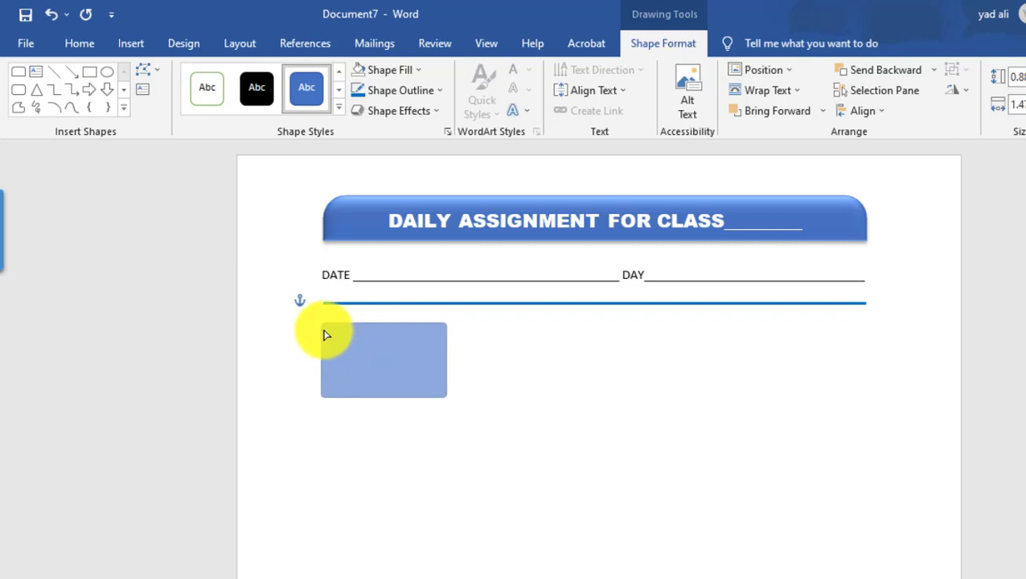
left_click_drag(326, 335, 327, 336)
- Give the rectangle No Fill and a 3 pt outline
left_click(566, 413)
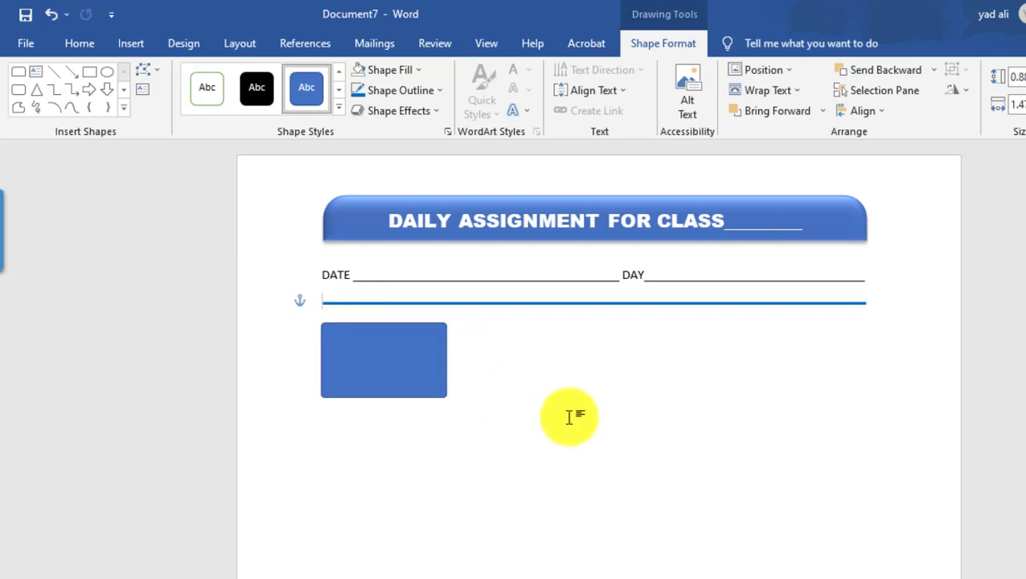
left_click(421, 388)
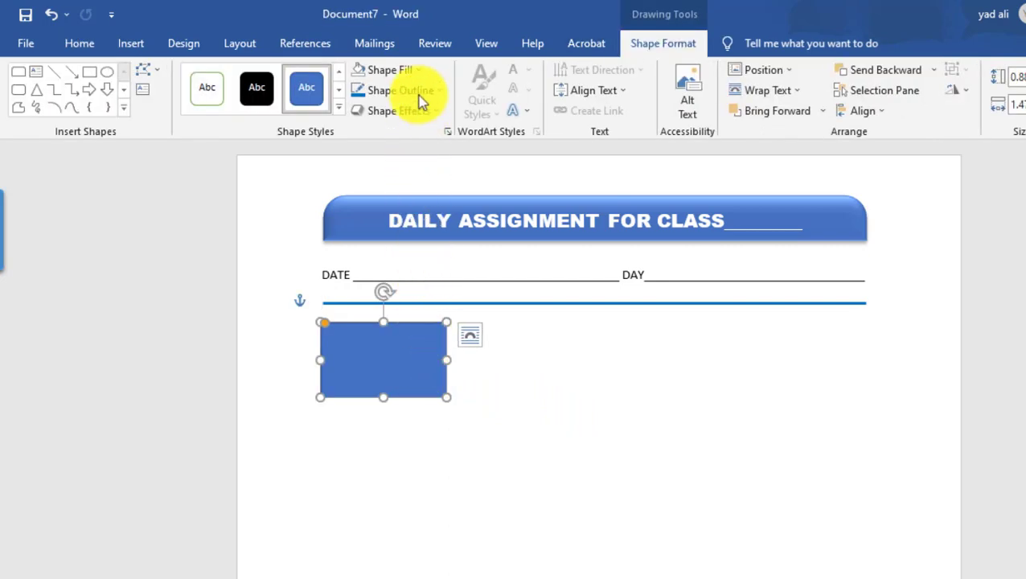
left_click(416, 70)
left_click(412, 227)
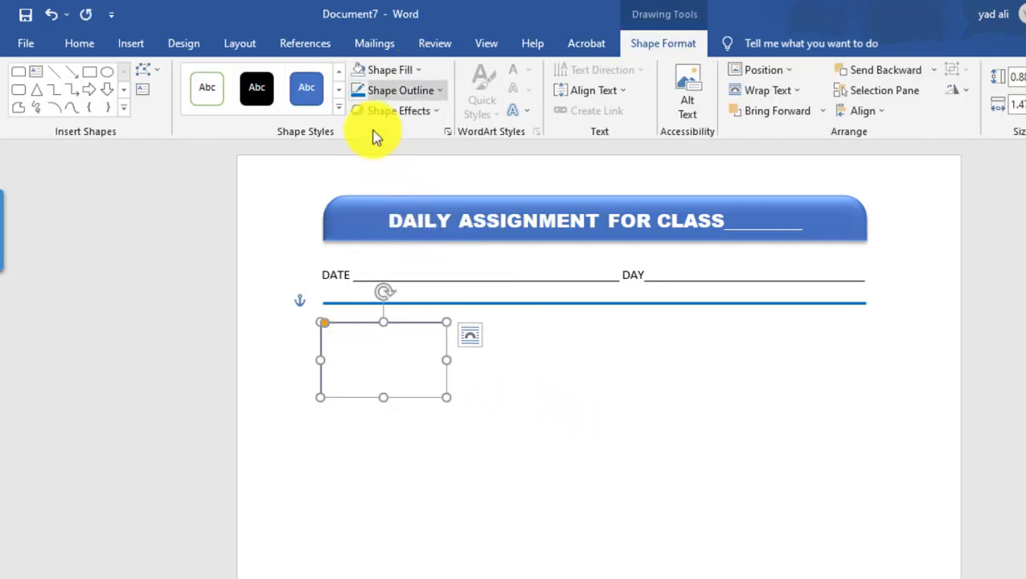
left_click(407, 94)
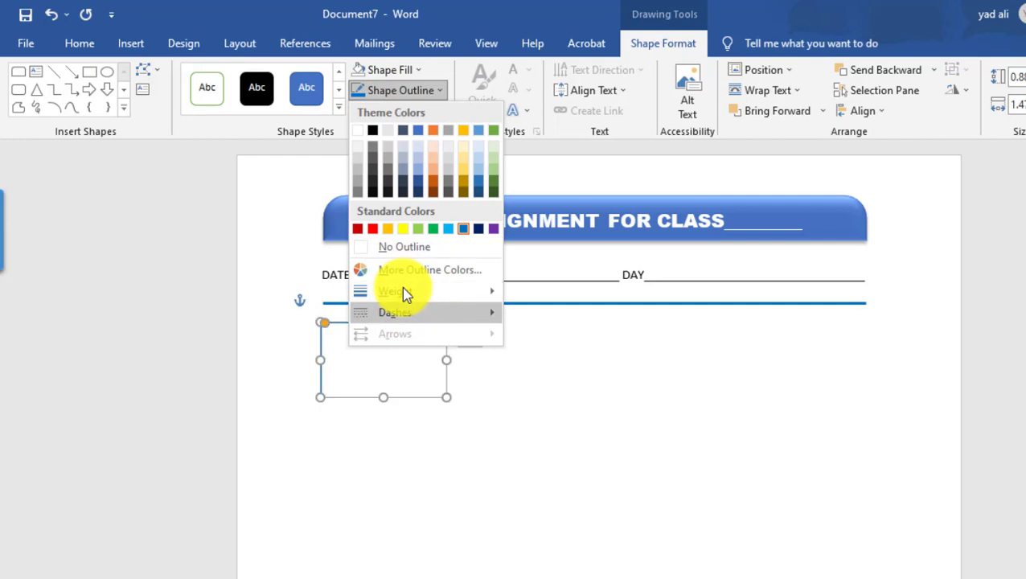
left_click(568, 408)
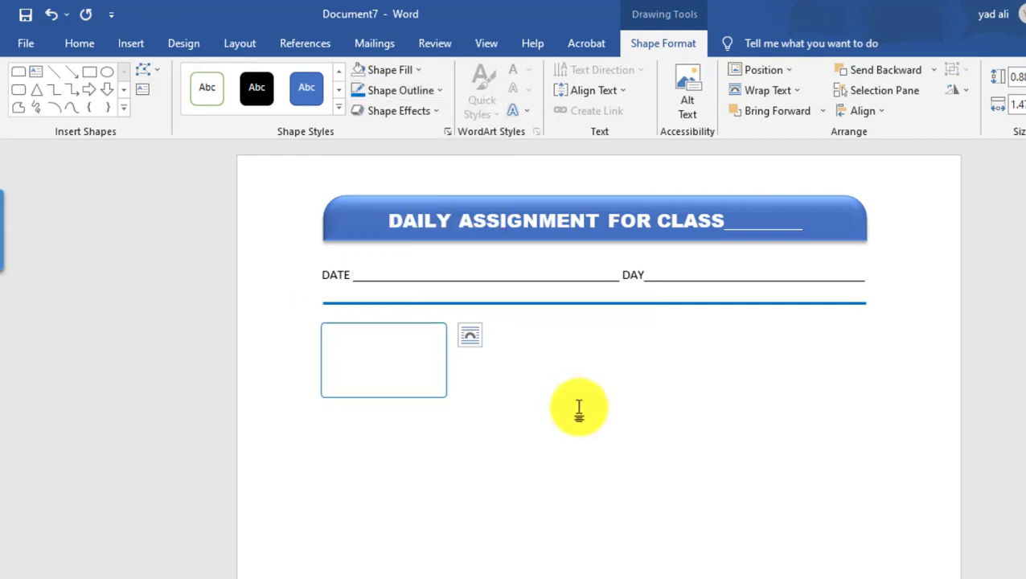
left_click(611, 415)
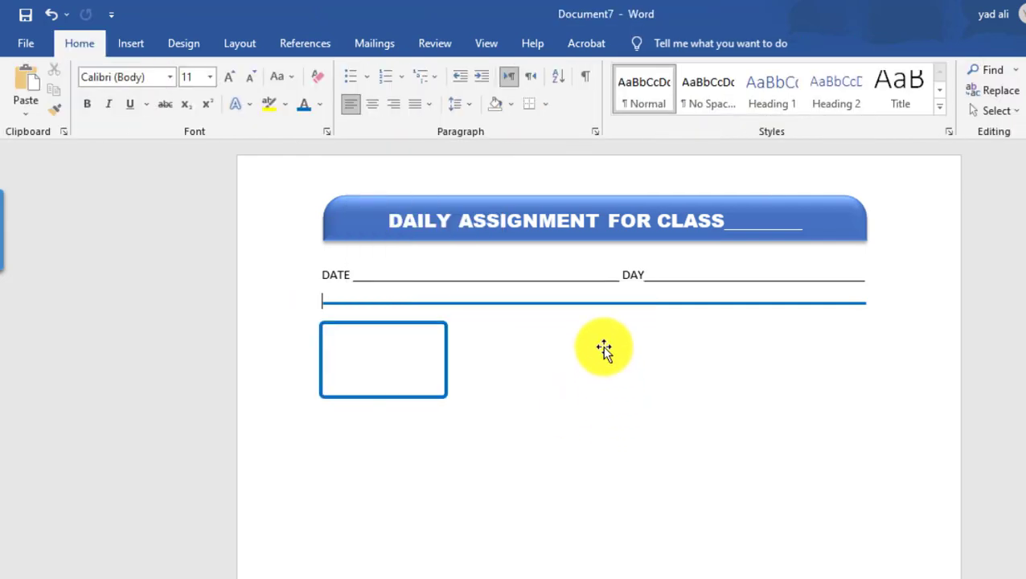
left_click(593, 306)
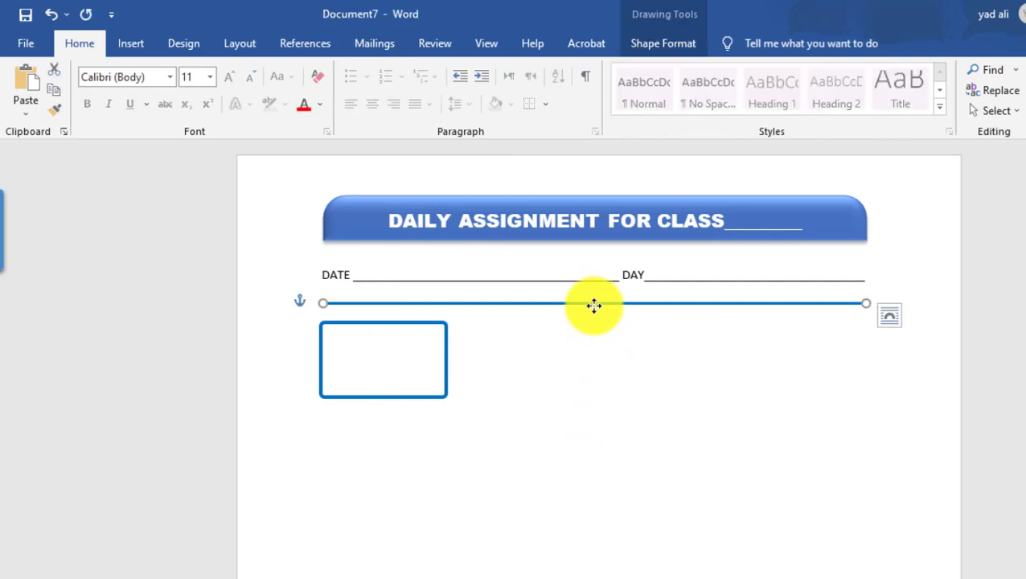
- Copy the blue line down so it runs along the box's bottom edge
left_click_drag(593, 305, 600, 394)
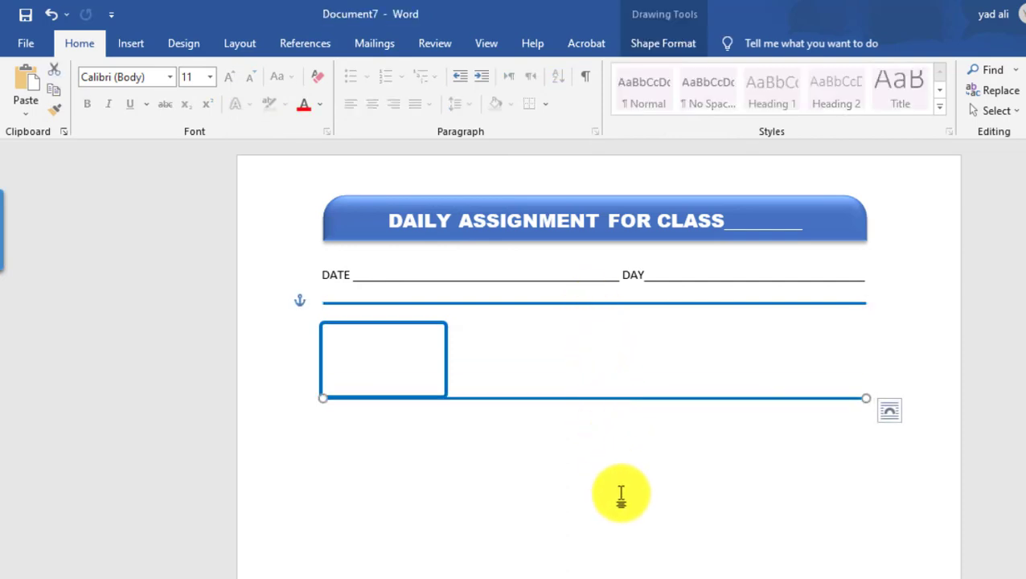
left_click(654, 492)
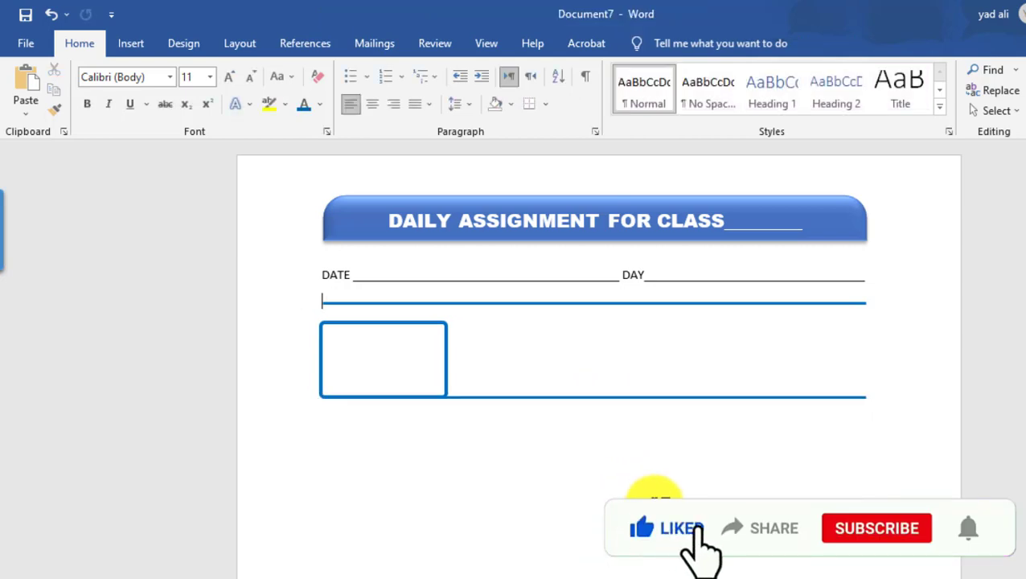
left_click(394, 328)
- Label the box ENGLISH in 12 pt bold, then select the box together with its line
right_click(394, 328)
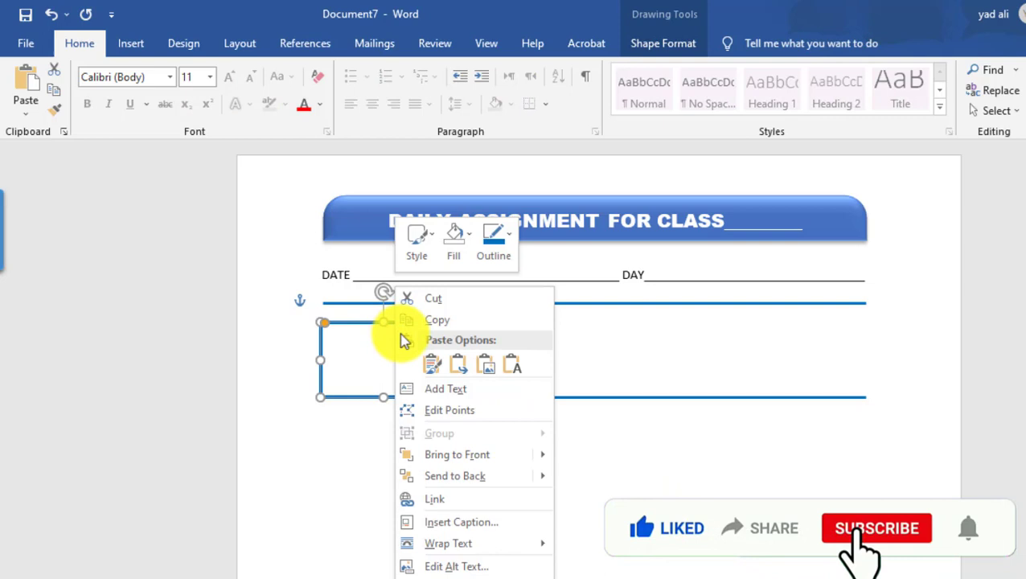
left_click(455, 390)
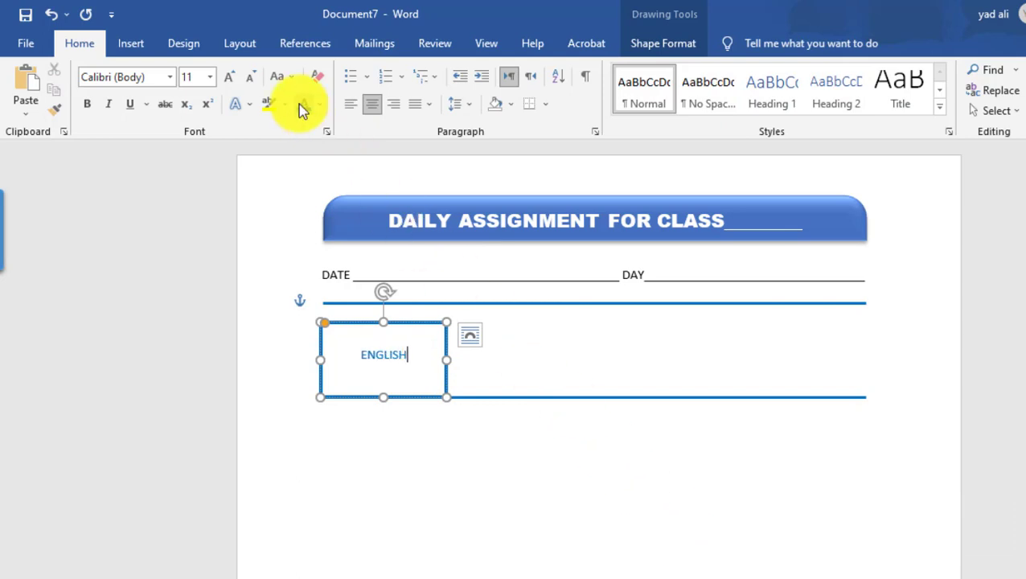
left_click_drag(359, 354, 417, 360)
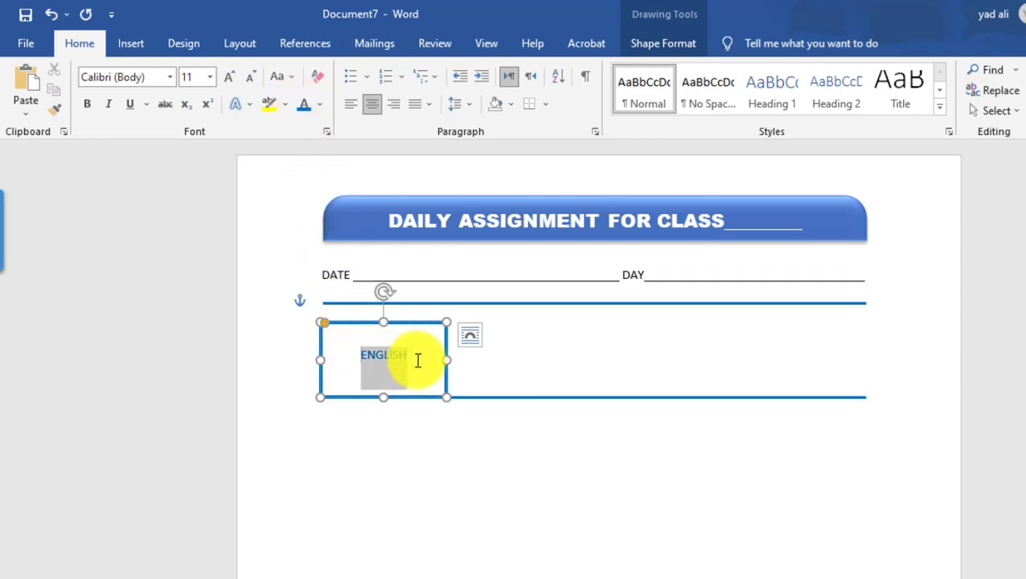
left_click(209, 77)
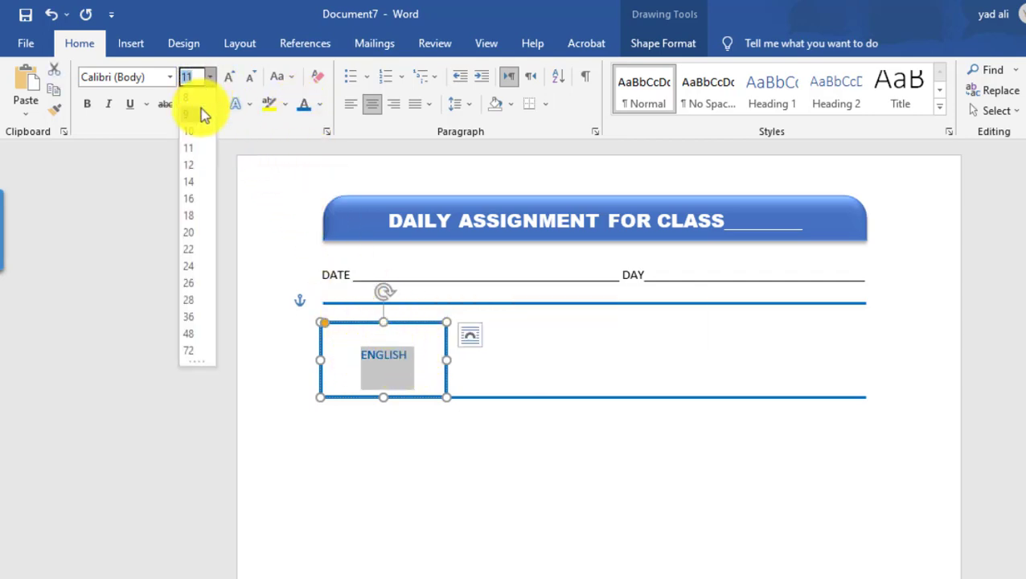
left_click(189, 166)
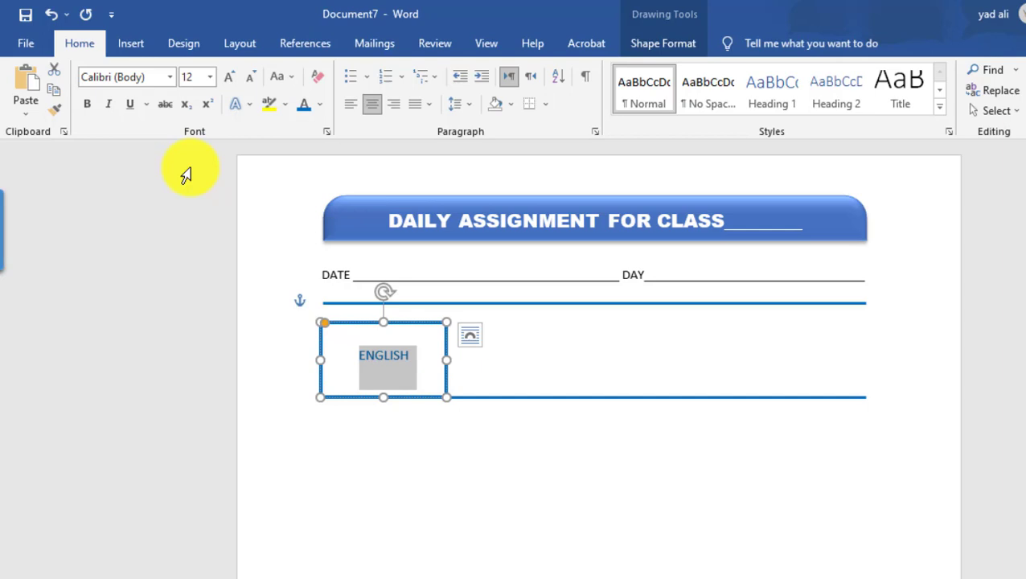
left_click(91, 111)
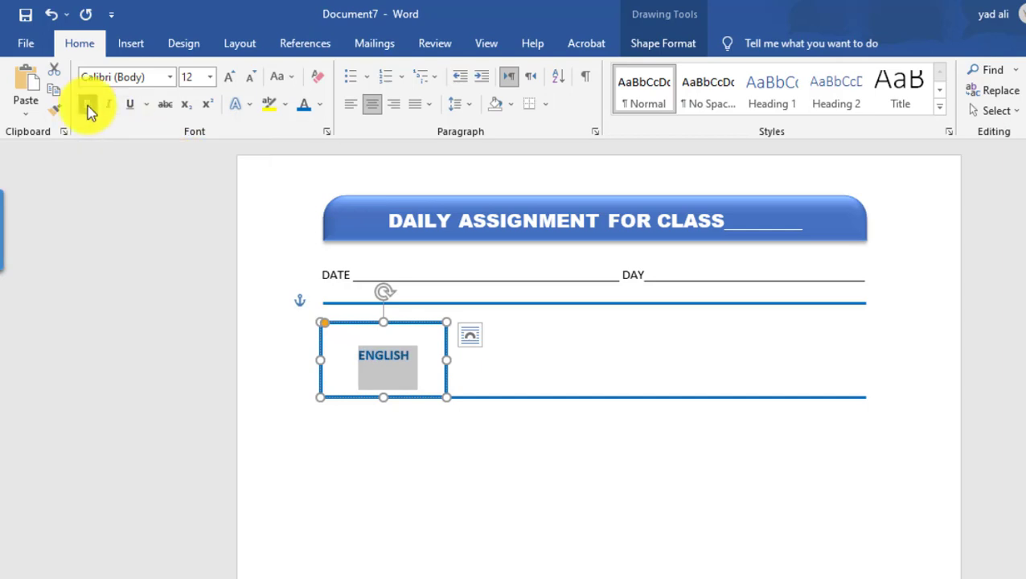
key("Escape")
key("Escape")
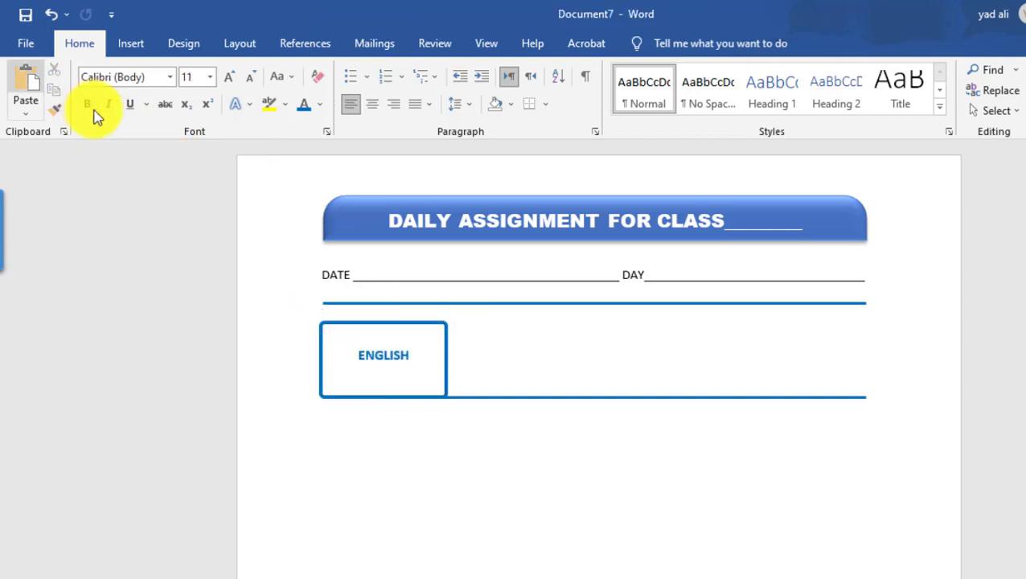
left_click(403, 326)
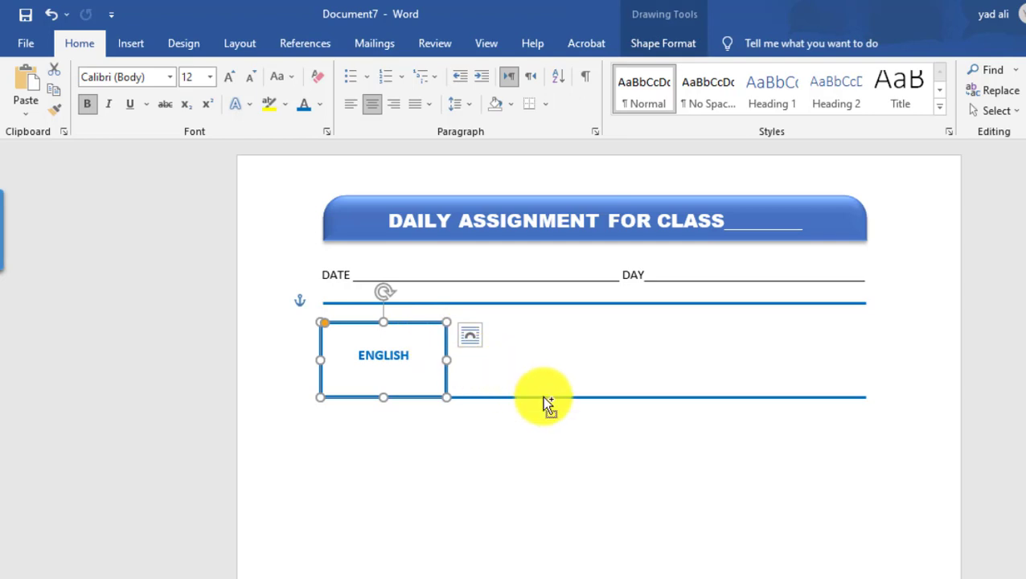
left_click(541, 395, "shift")
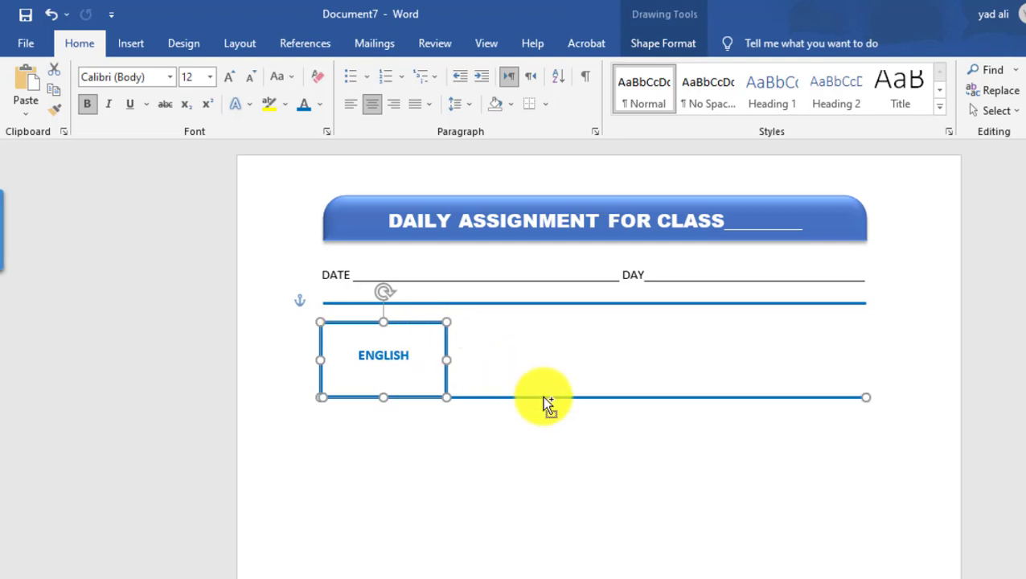
- Group the ENGLISH box with its line and duplicate the row down the page
left_click(651, 47)
left_click(952, 70)
left_click(959, 90)
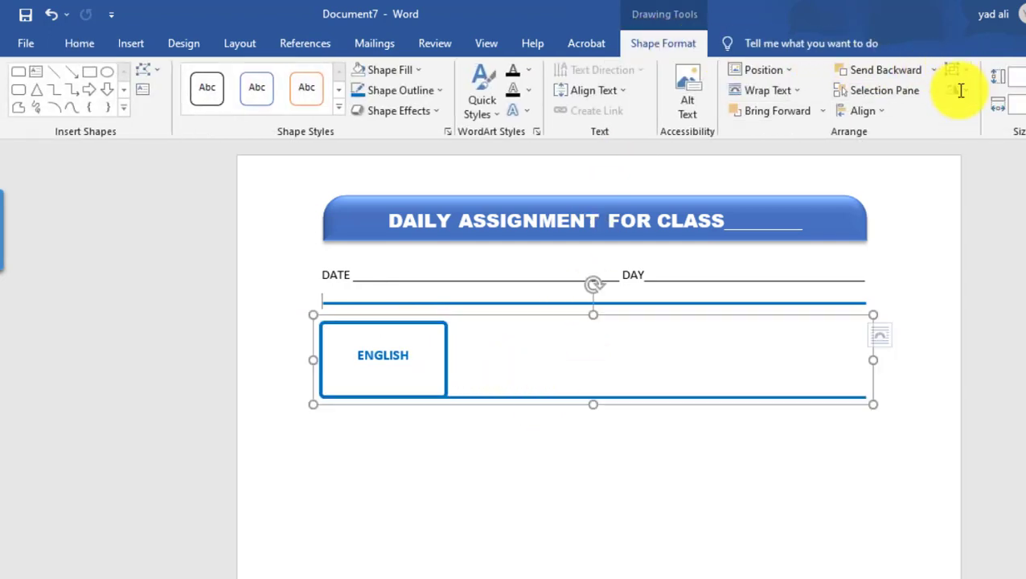
left_click_drag(508, 402, 506, 481)
scroll(508, 481, "down", 2)
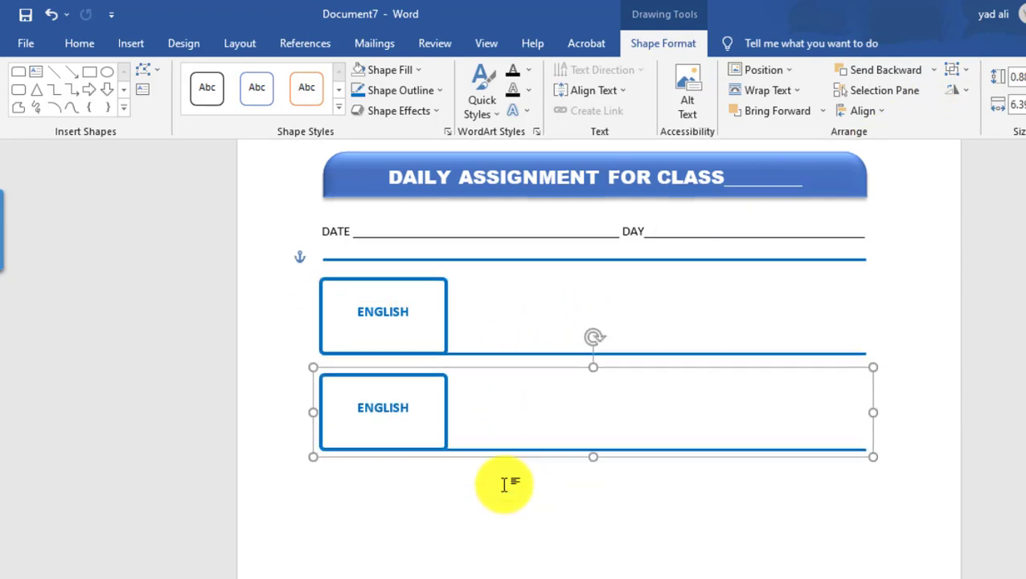
left_click_drag(511, 426, 517, 483)
left_click(516, 483)
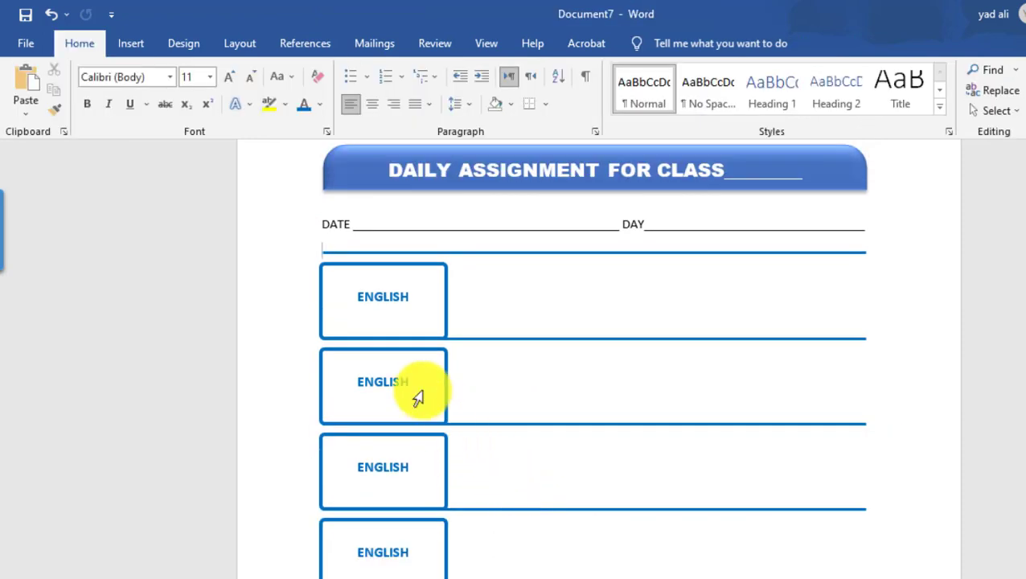
- Replace ENGLISH in the three lower boxes with URDU, MATHS and SCIENCE
left_click_drag(410, 383, 363, 382)
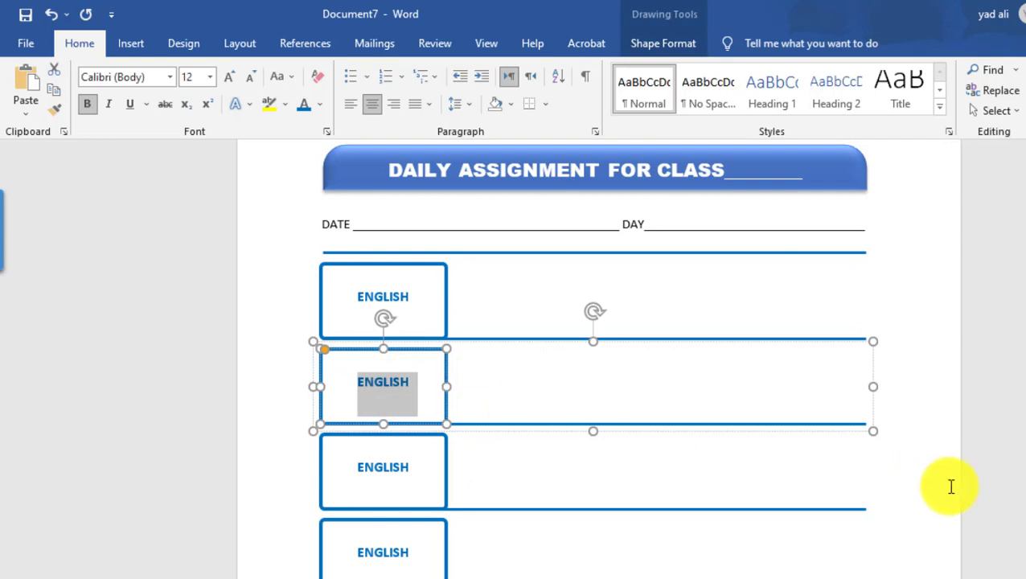
type("URU")
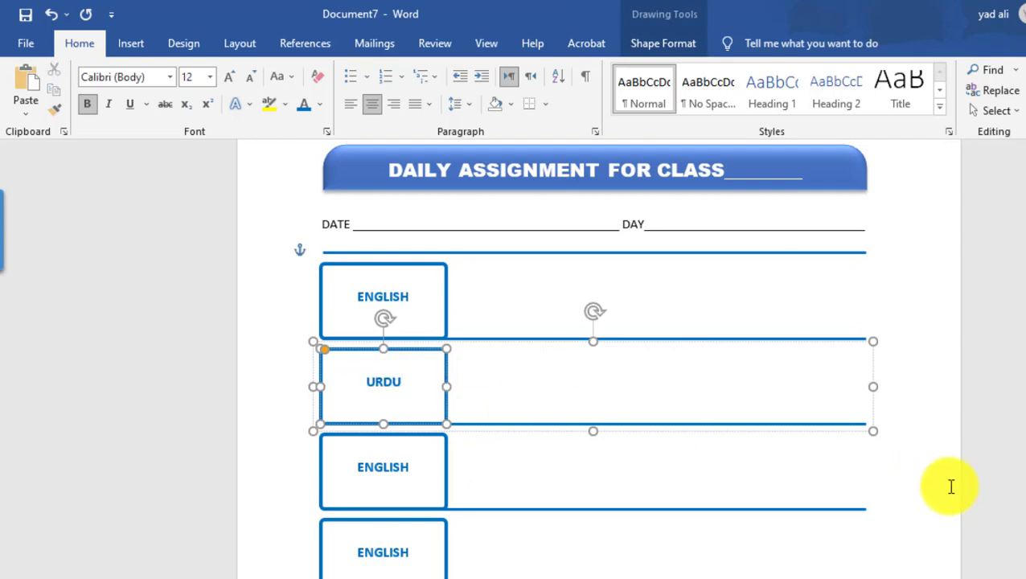
left_click_drag(416, 467, 320, 470)
type("MATHS")
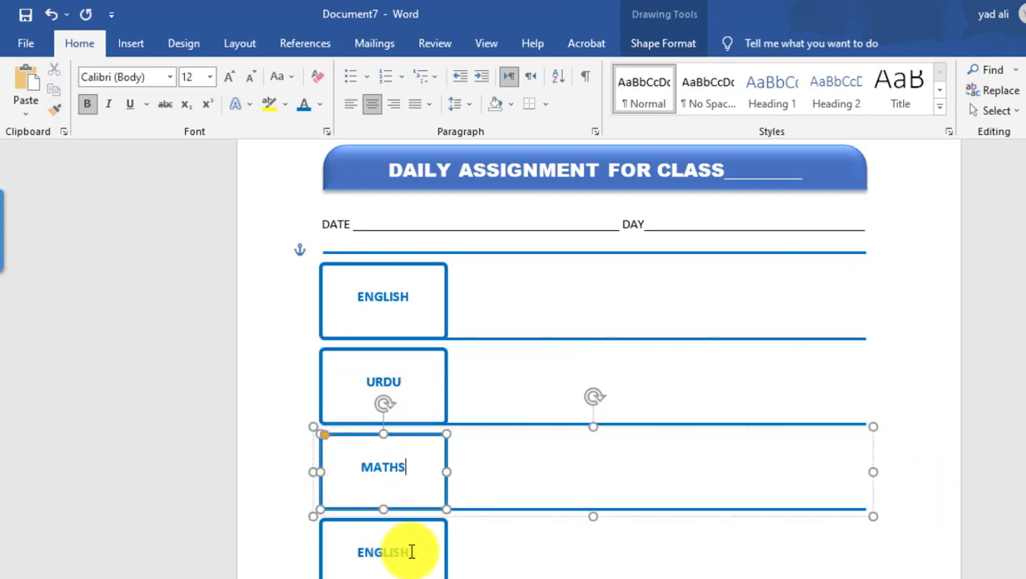
left_click_drag(411, 552, 336, 560)
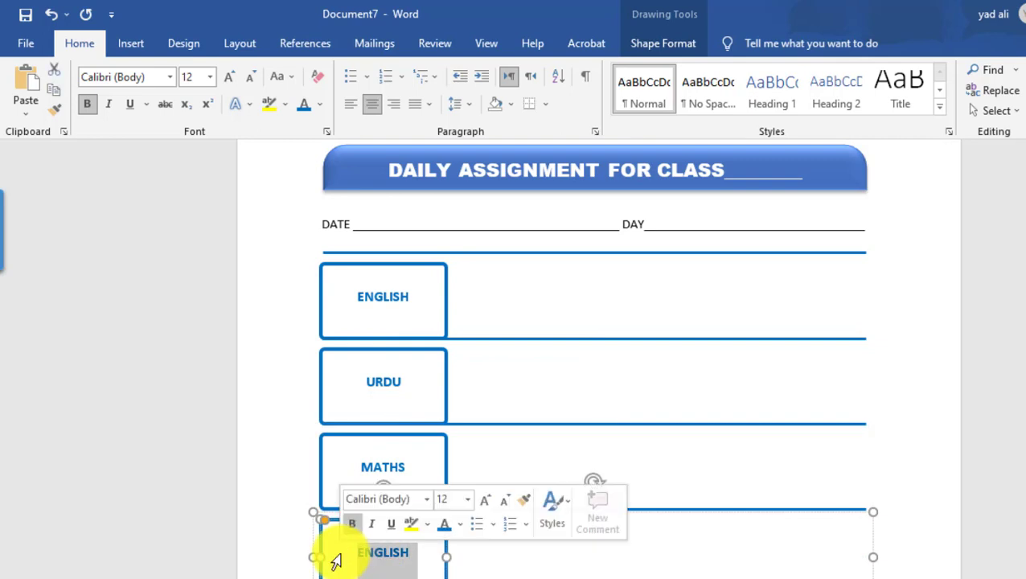
type("SCIENCE")
scroll(538, 481, "down", 3)
- Ctrl-drag two copies of the SCIENCE row down below the existing rows
left_click(540, 479)
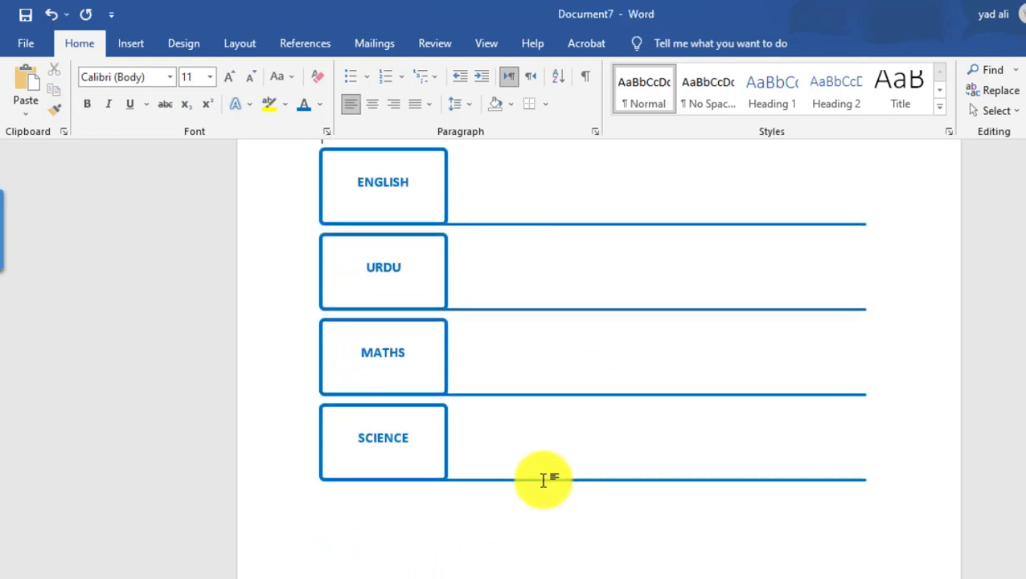
left_click(509, 420)
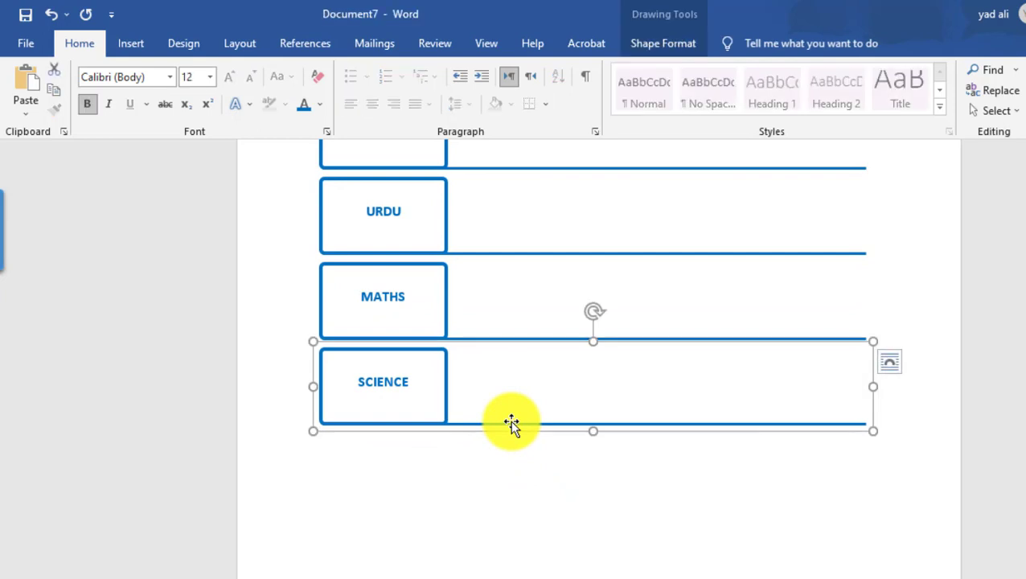
left_click_drag(509, 420, 515, 501)
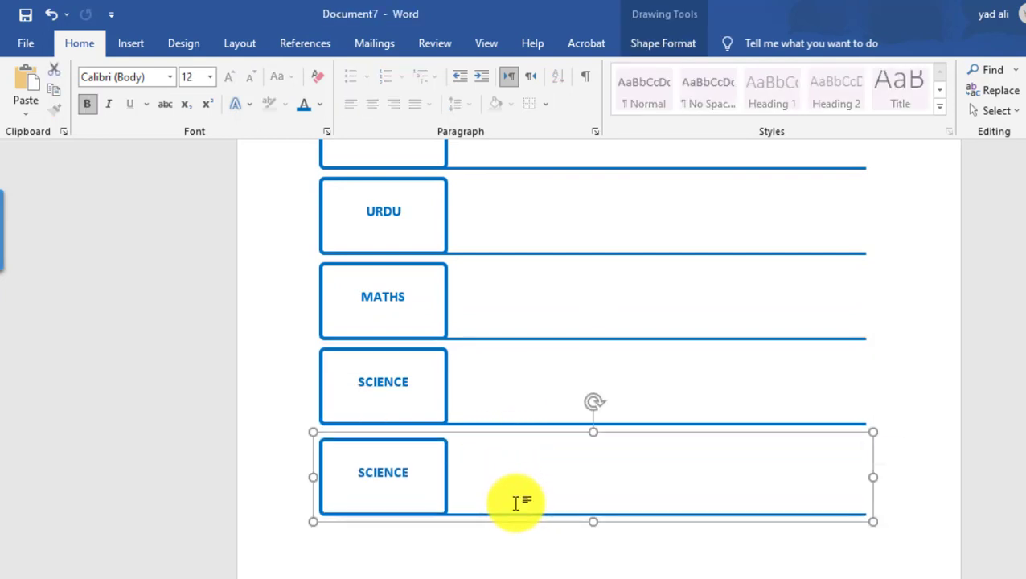
scroll(515, 501, "down", 3)
left_click_drag(532, 393, 540, 467)
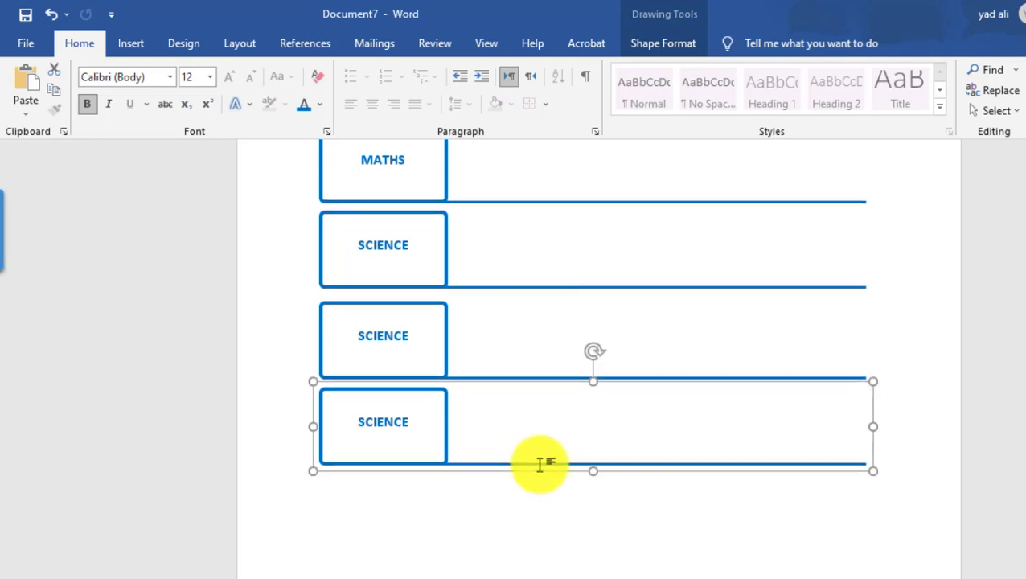
scroll(540, 467, "down", 2)
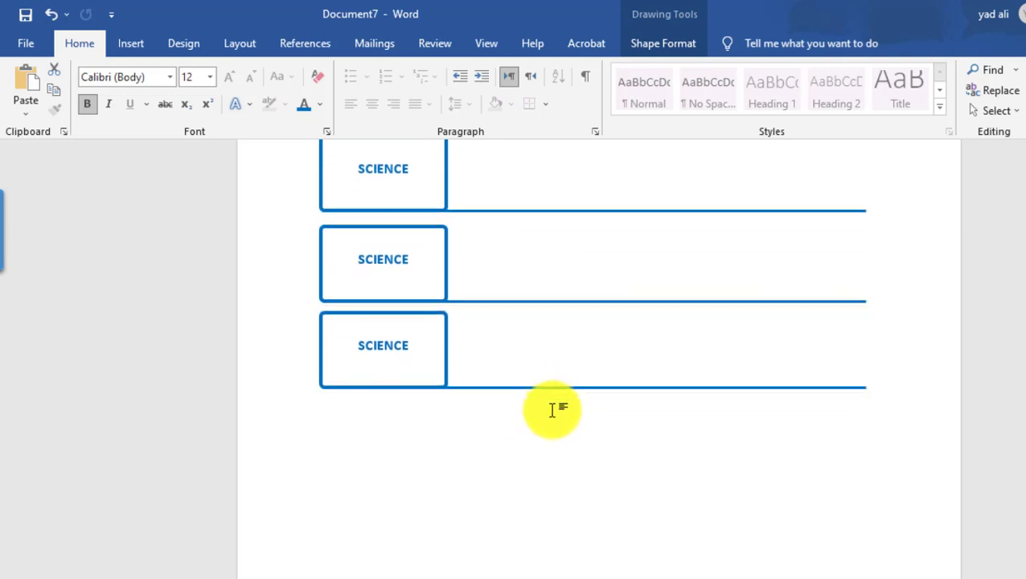
- Add one more SCIENCE row copy beneath the lowest row
left_click(552, 410)
scroll(552, 410, "up", 6)
scroll(553, 410, "down", 7)
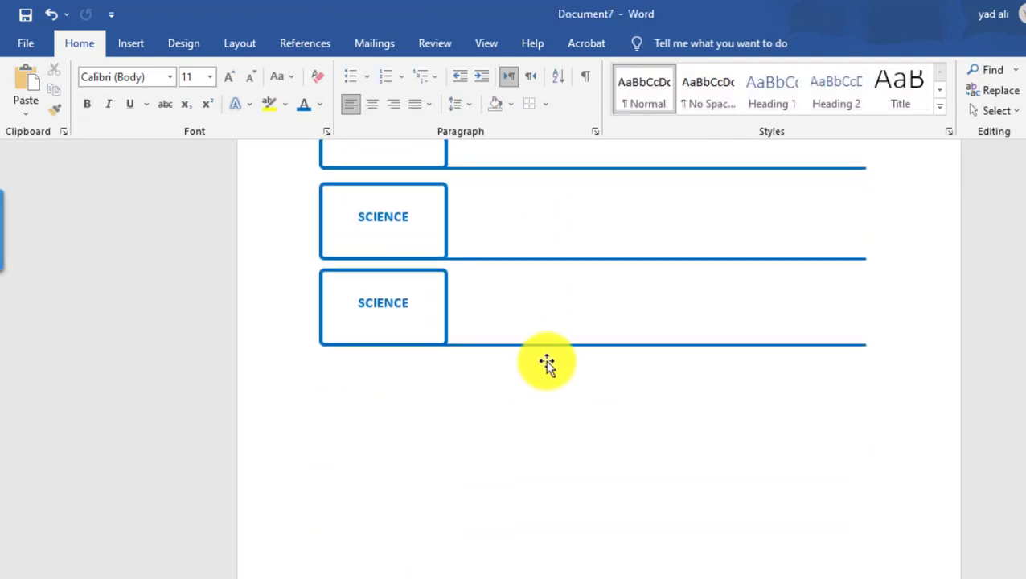
left_click(538, 346)
left_click_drag(537, 348, 542, 432)
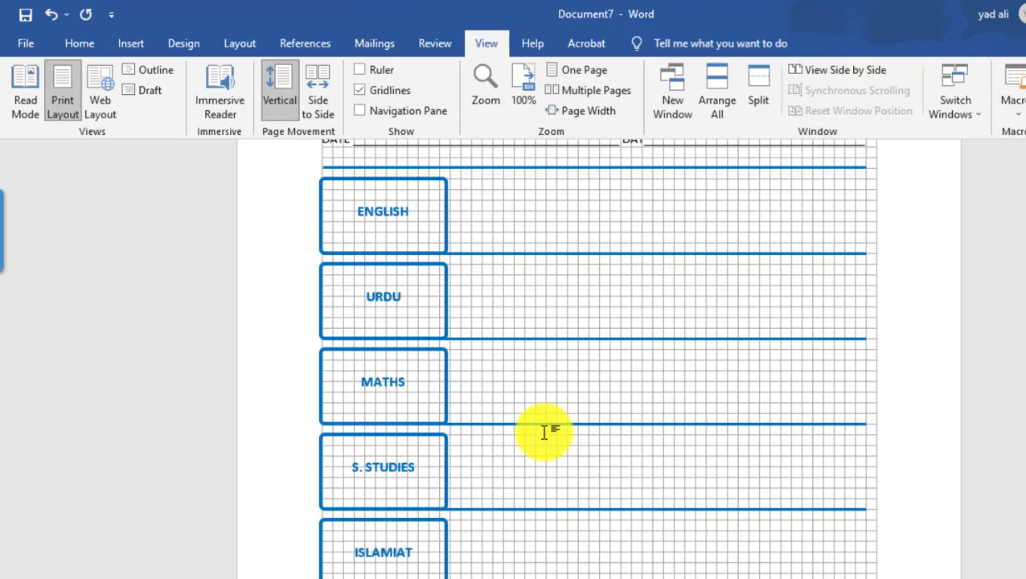
scroll(544, 433, "up", 2)
scroll(545, 433, "down", 5)
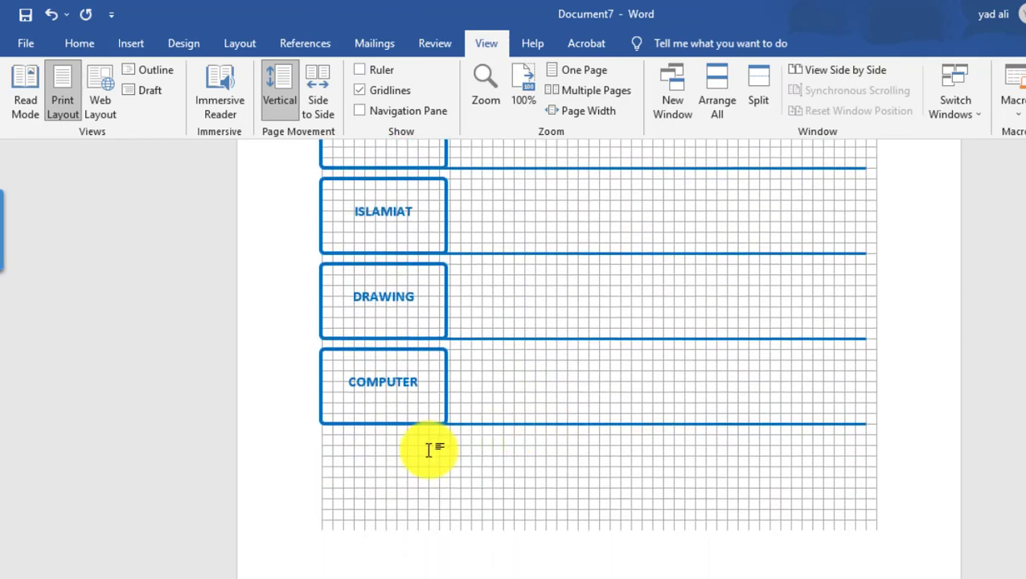
- Hide the page gridlines and ungroup the COMPUTER row into separate box and line
left_click(359, 90)
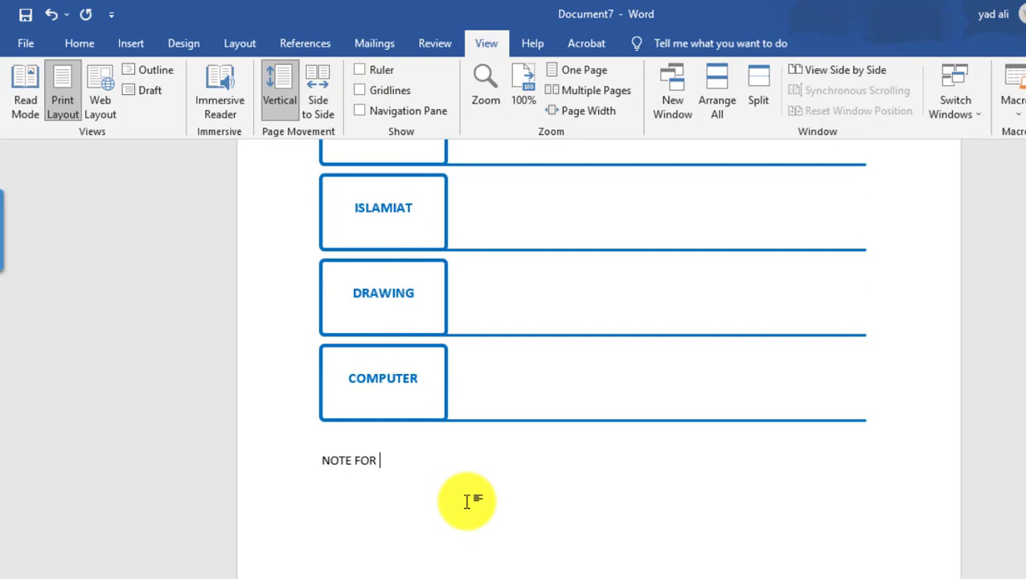
left_click(578, 419)
left_click(665, 44)
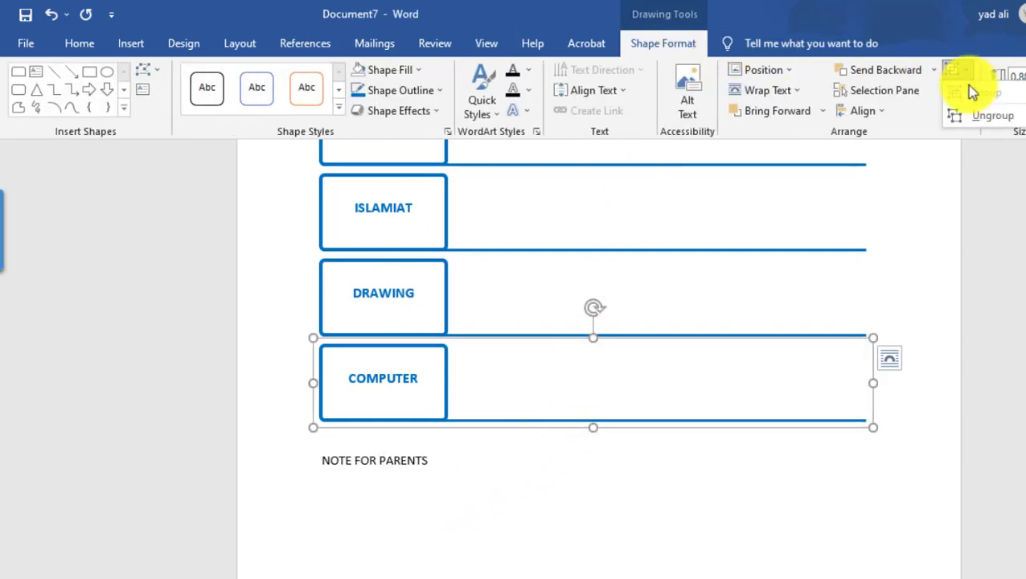
left_click(993, 115)
left_click(535, 435)
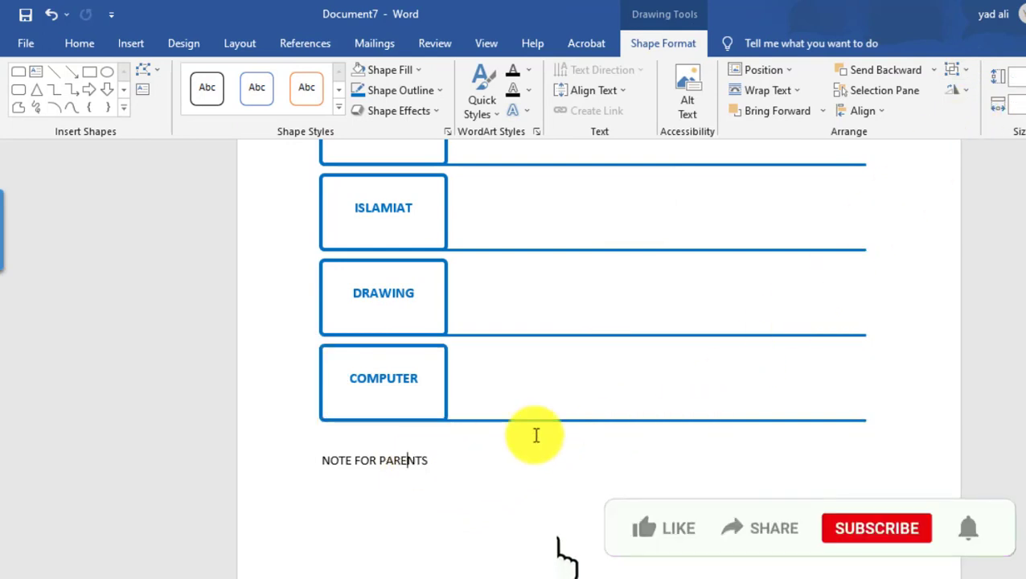
- Move the line after NOTE FOR PARENTS, then add a full-width copy below it
left_click(609, 419)
left_click_drag(611, 419, 612, 462)
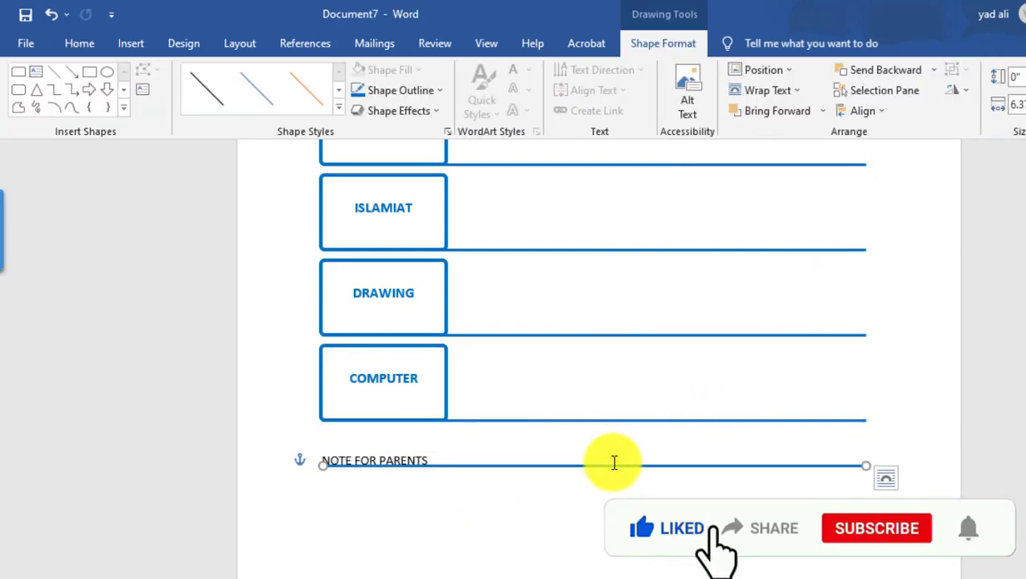
left_click_drag(324, 466, 438, 468)
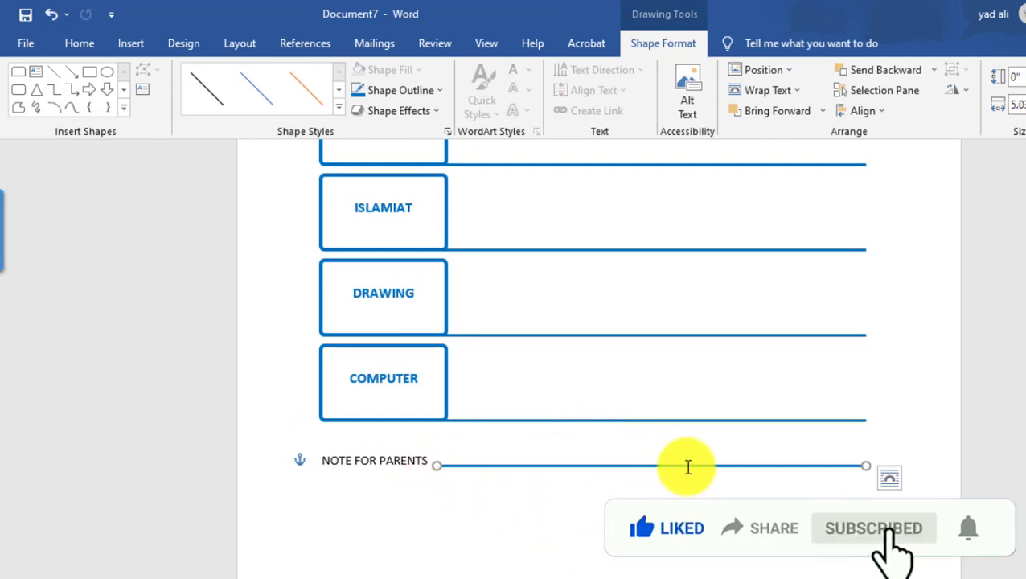
left_click_drag(688, 466, 688, 491)
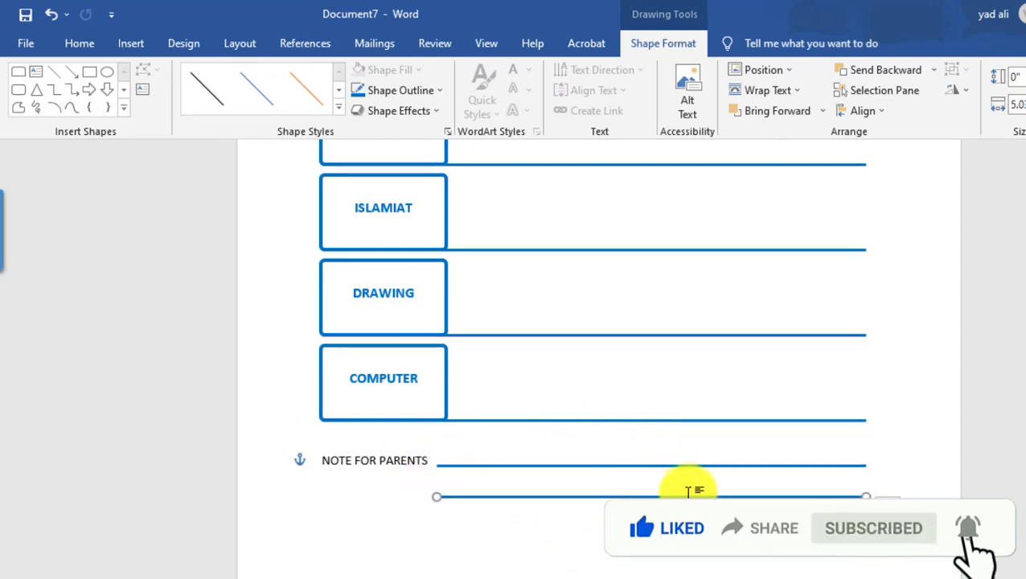
left_click_drag(432, 494, 321, 500)
- Draw a text box below the note lines reading TEACHER SIGN., sized to fit
left_click(458, 549)
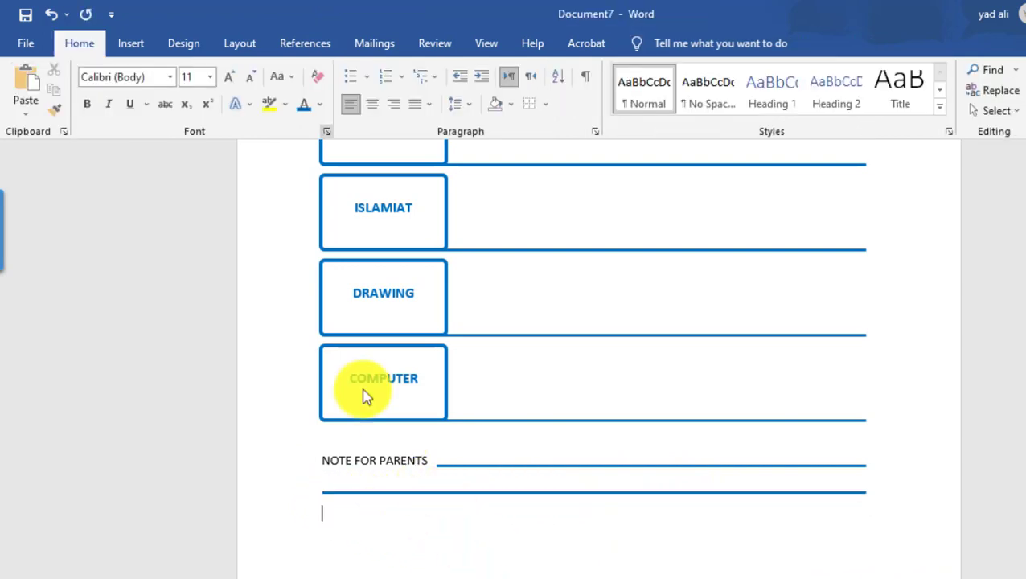
left_click(135, 47)
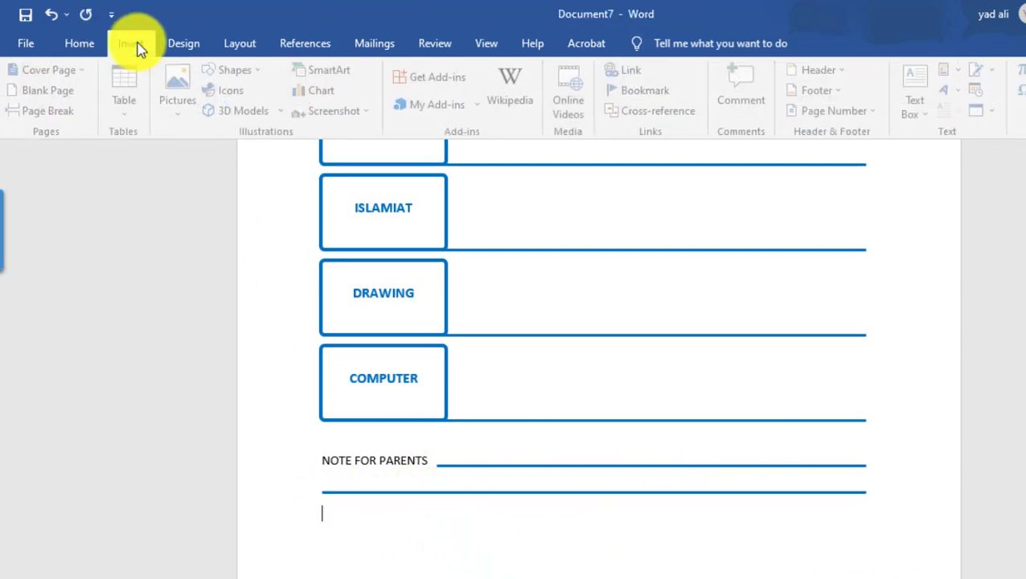
left_click(919, 101)
left_click(885, 486)
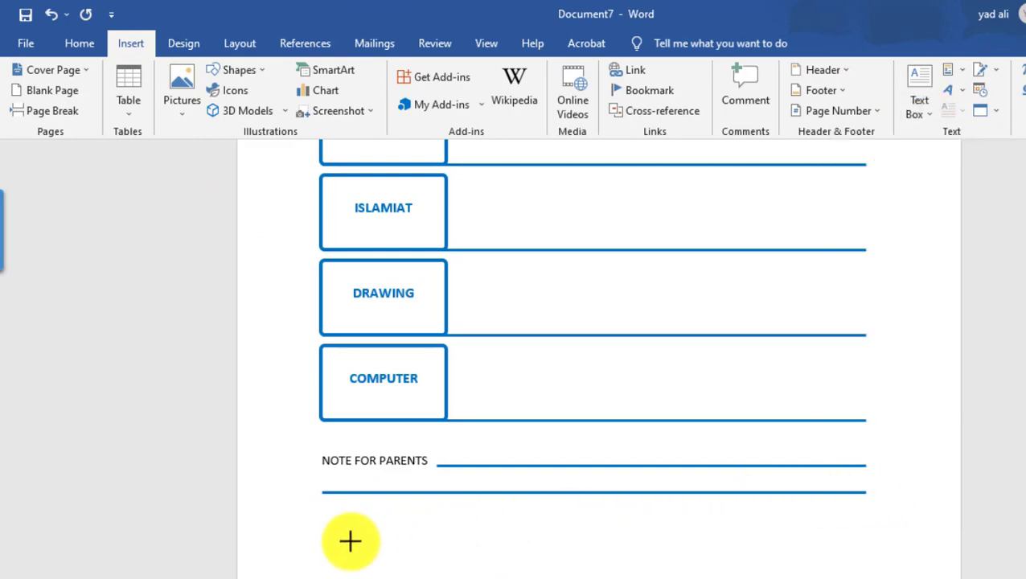
mouse_move(320, 545)
left_mouse_down()
mouse_move(411, 578)
mouse_move(451, 549)
mouse_move(426, 519)
left_mouse_up()
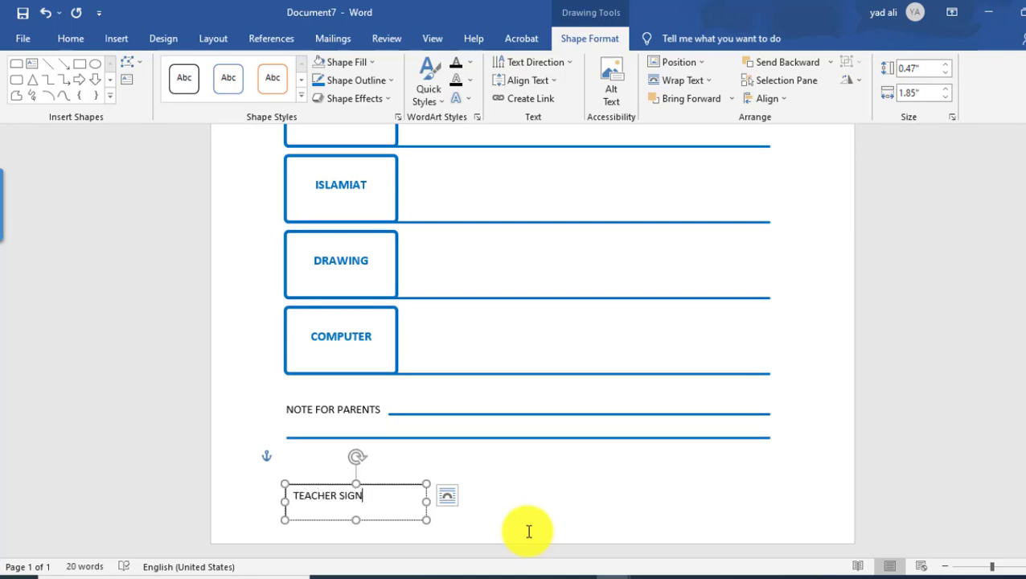
left_click_drag(426, 502, 333, 507)
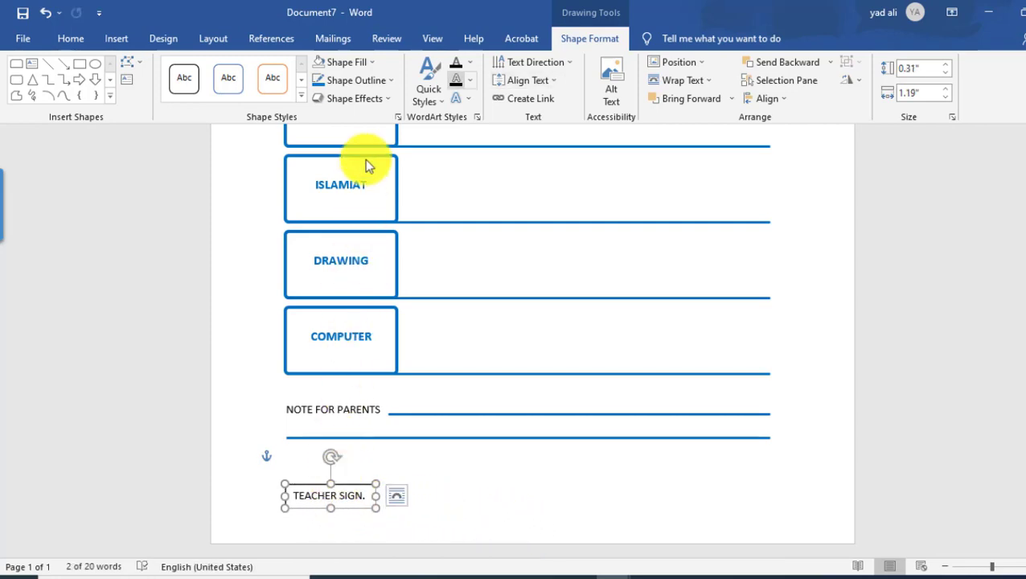
- Set the TEACHER SIGN. label to no fill and no outline
left_click(373, 60)
left_click(354, 204)
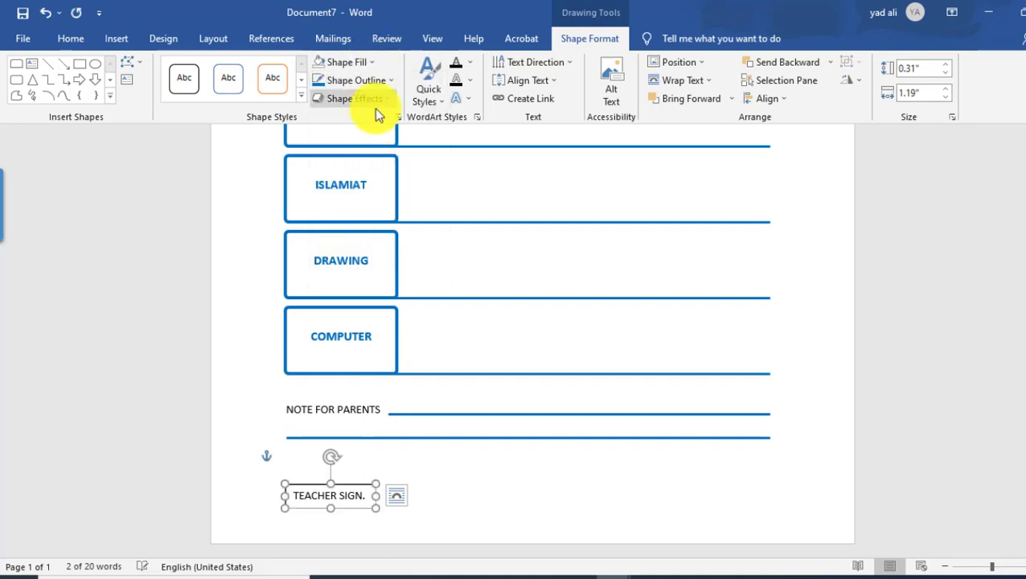
left_click(378, 80)
left_click(363, 225)
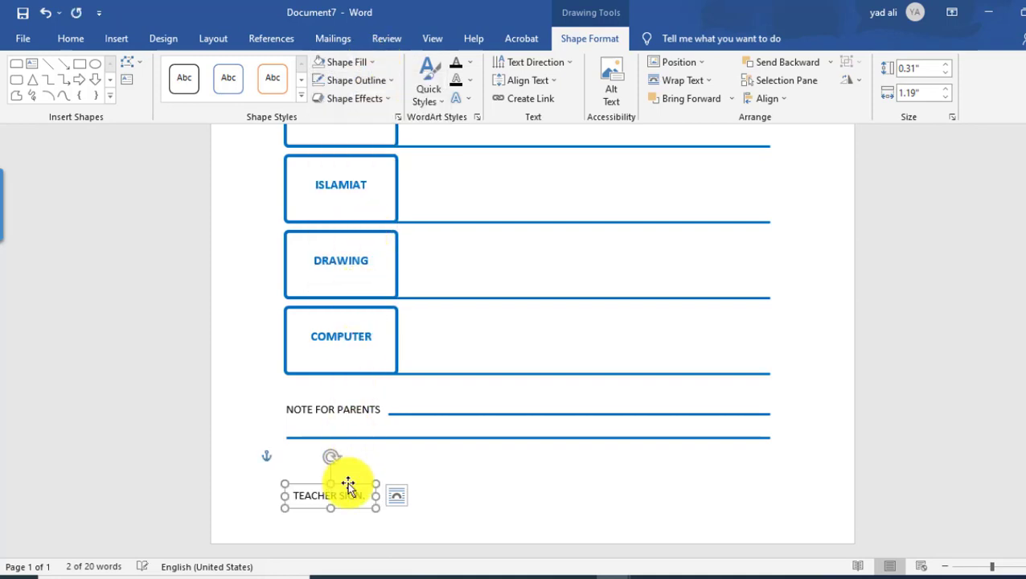
- Copy the label to the right and change it to PARENTS SIGN
left_click_drag(349, 489, 600, 510)
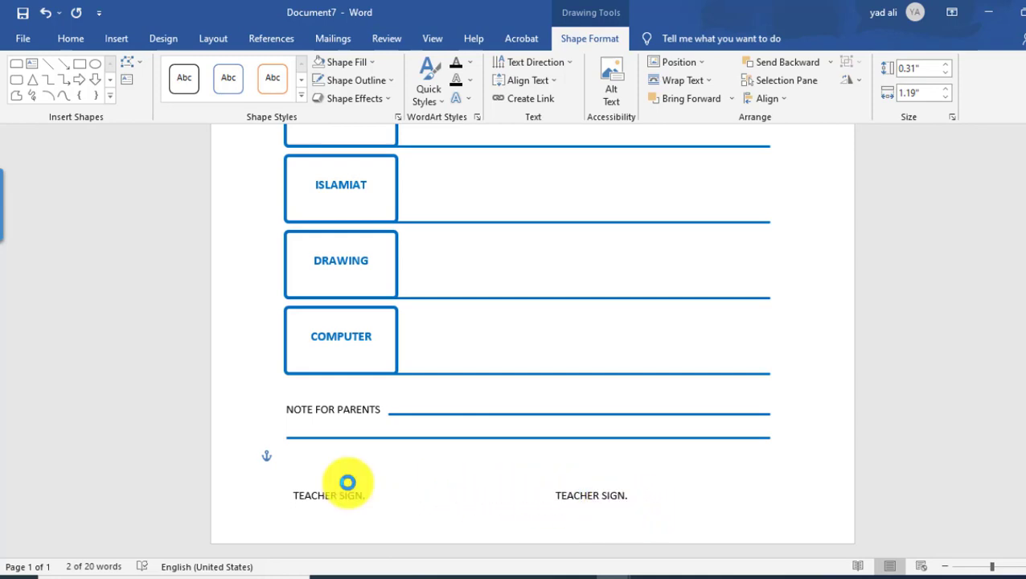
double_click(595, 496)
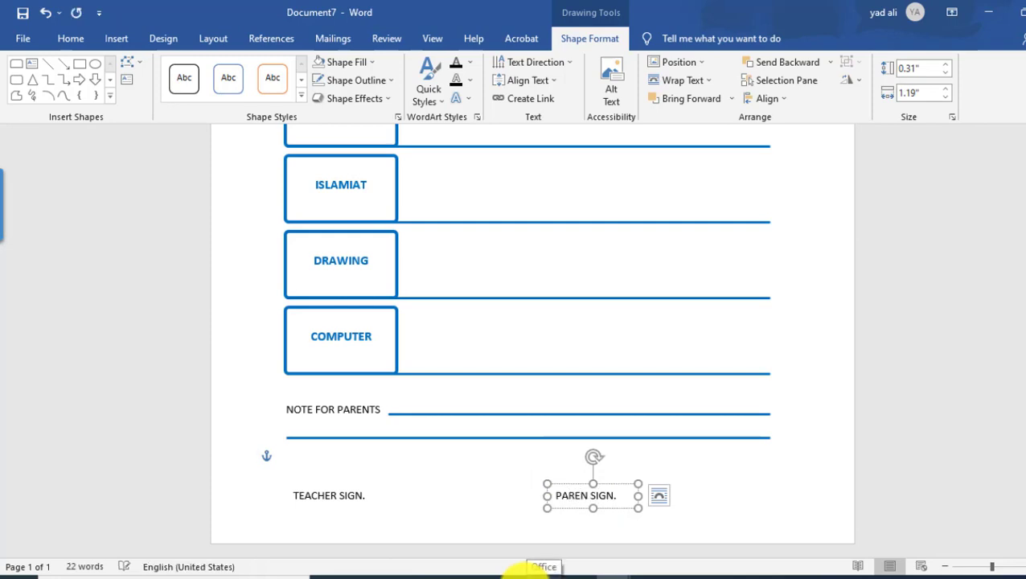
key("Escape")
- Copy the parent-note line down, spanning from TEACHER SIGN. to PARENTS SIGN
left_click(744, 440)
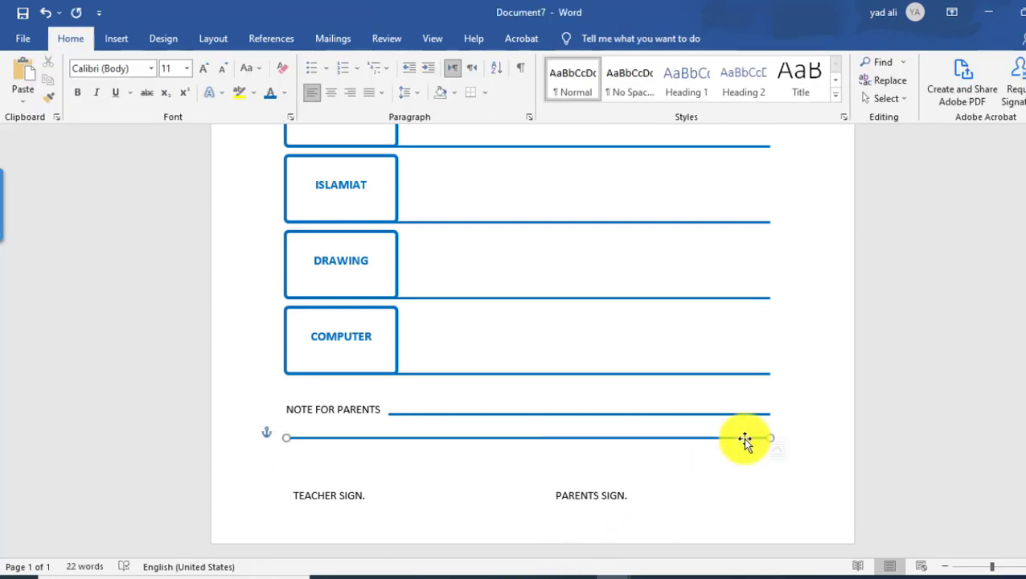
left_click_drag(745, 445, 754, 494)
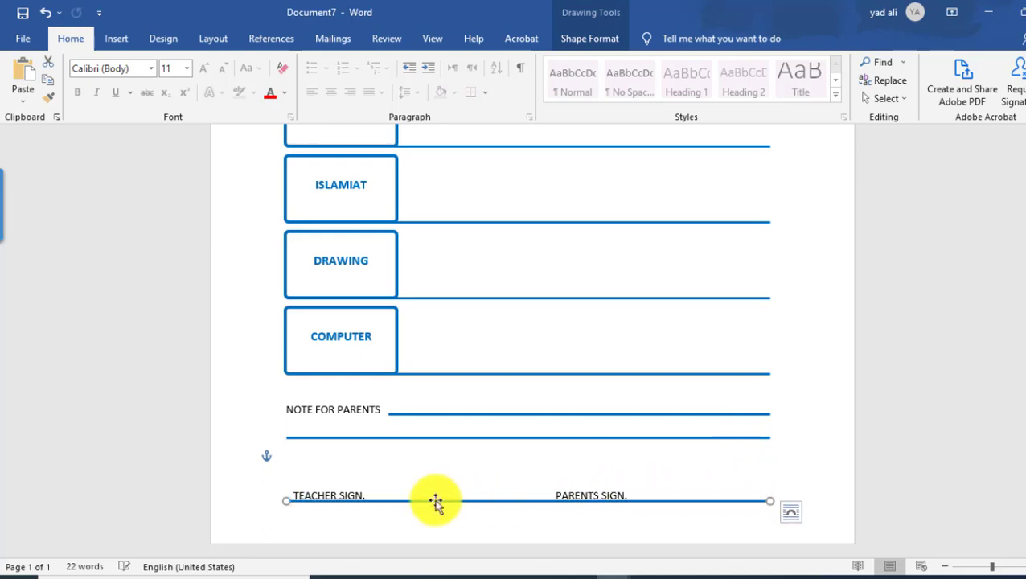
left_click_drag(285, 500, 350, 502)
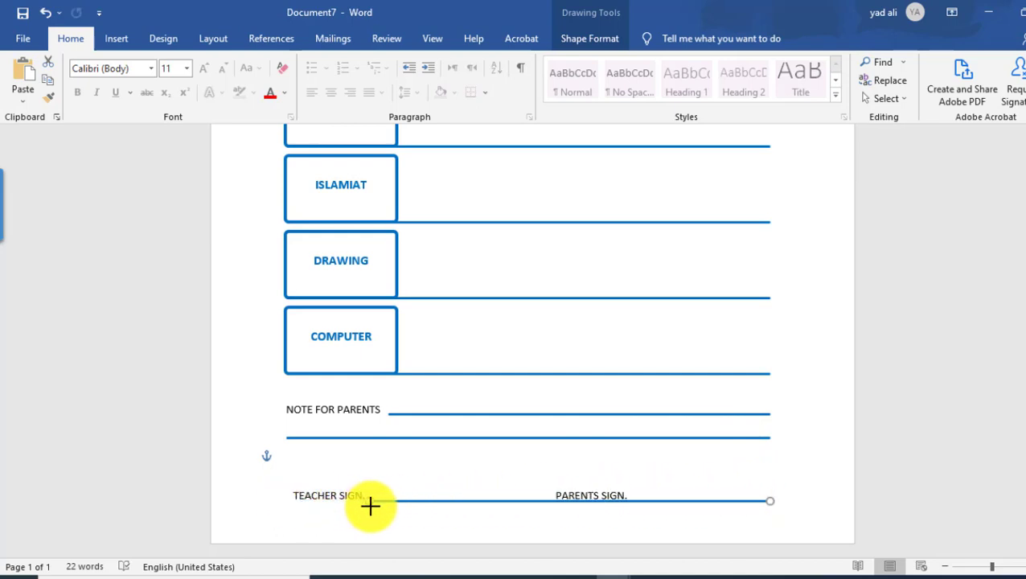
left_click_drag(769, 500, 547, 501)
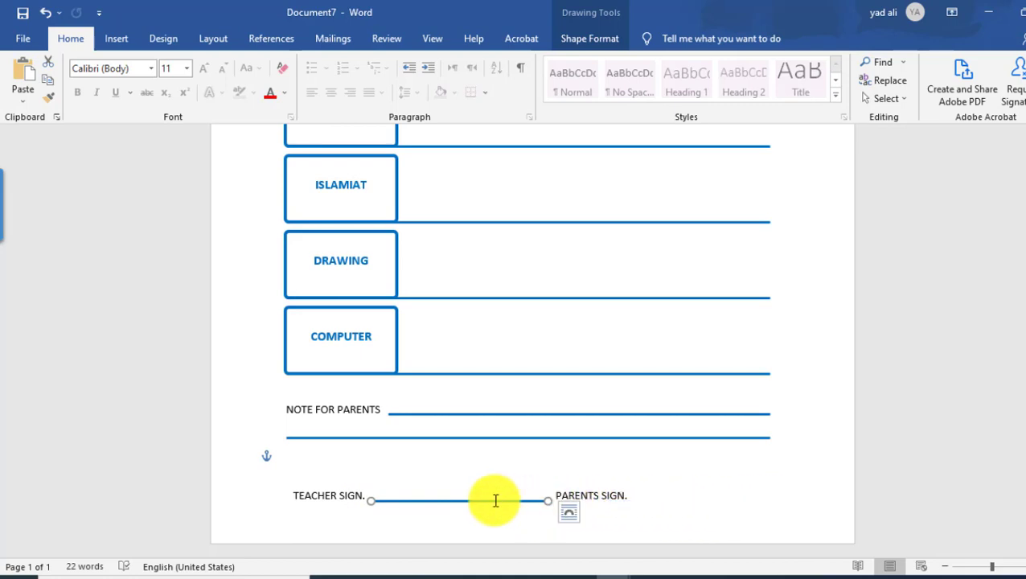
- Copy the signature line after PARENTS SIGN., ending at the right margin
mouse_move(498, 506)
left_mouse_down()
mouse_move(572, 498)
mouse_move(762, 524)
left_mouse_up()
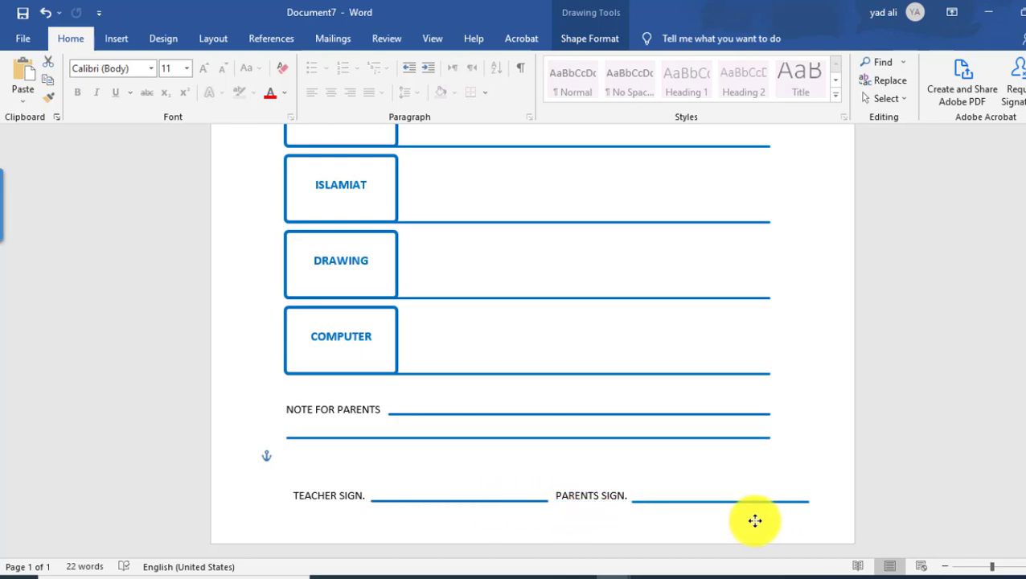
left_click_drag(803, 501, 772, 503)
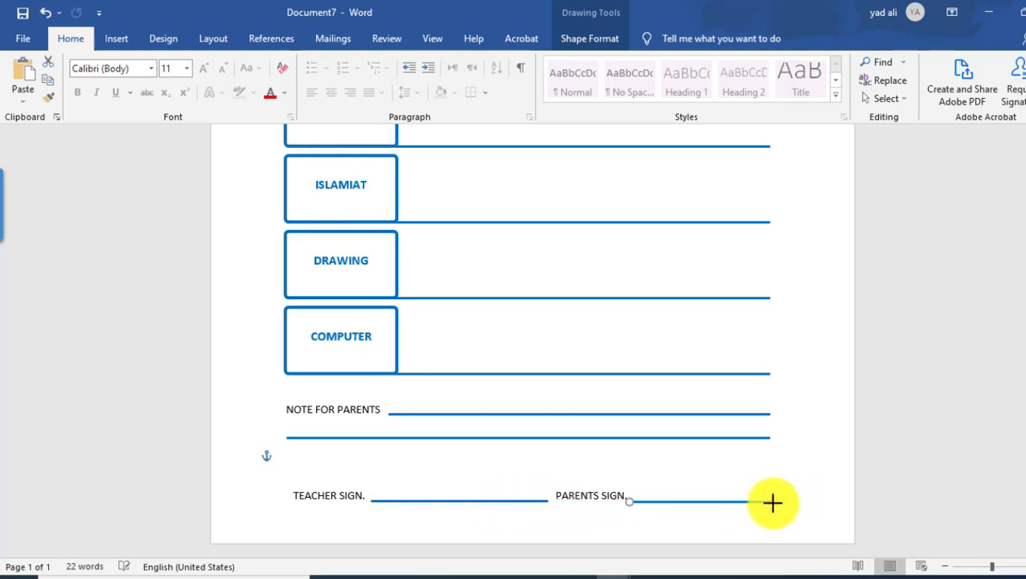
left_click(794, 472)
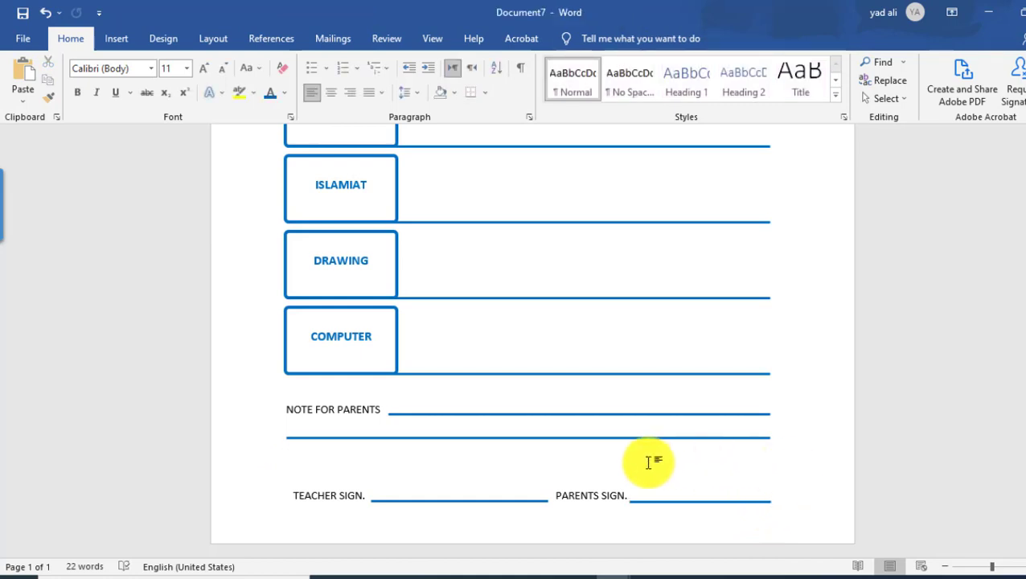
- Draw a rounded rectangle covering the whole page down to the bottom
scroll(648, 461, "up", 10)
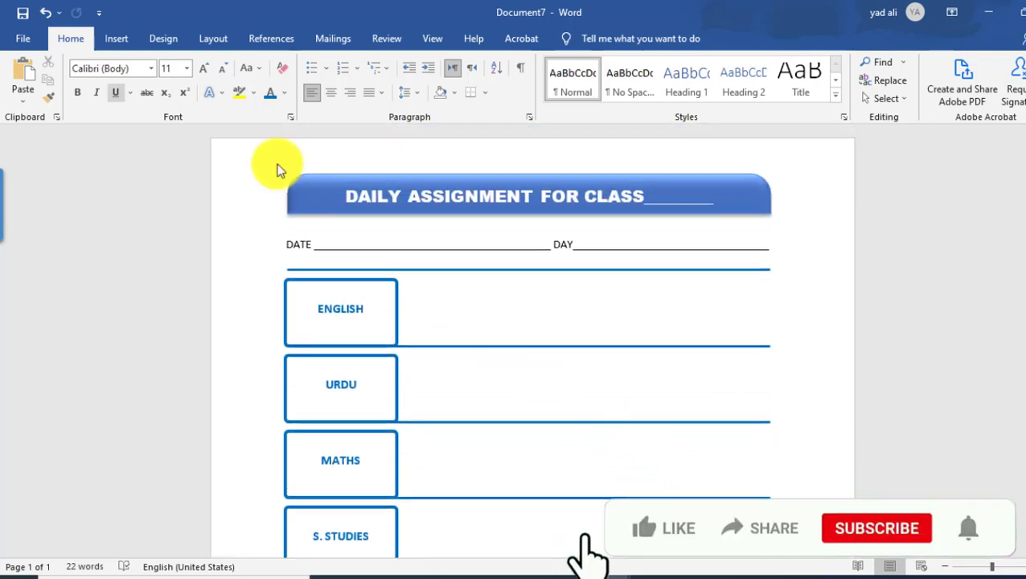
left_click(116, 38)
left_click(213, 62)
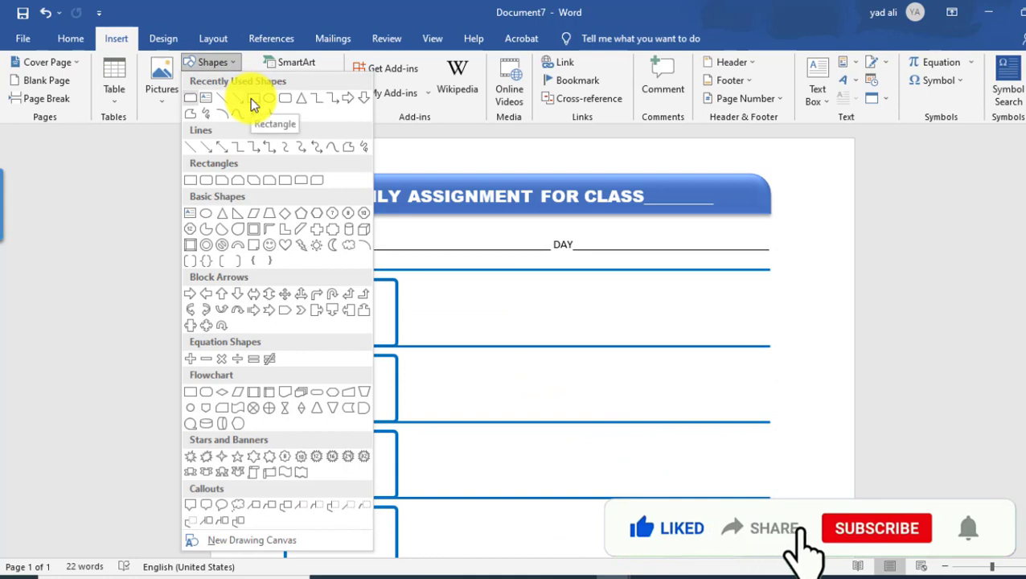
left_click(283, 98)
mouse_move(231, 158)
left_mouse_down()
mouse_move(295, 206)
mouse_move(683, 407)
mouse_move(825, 468)
left_mouse_up()
scroll(664, 362, "down", 8)
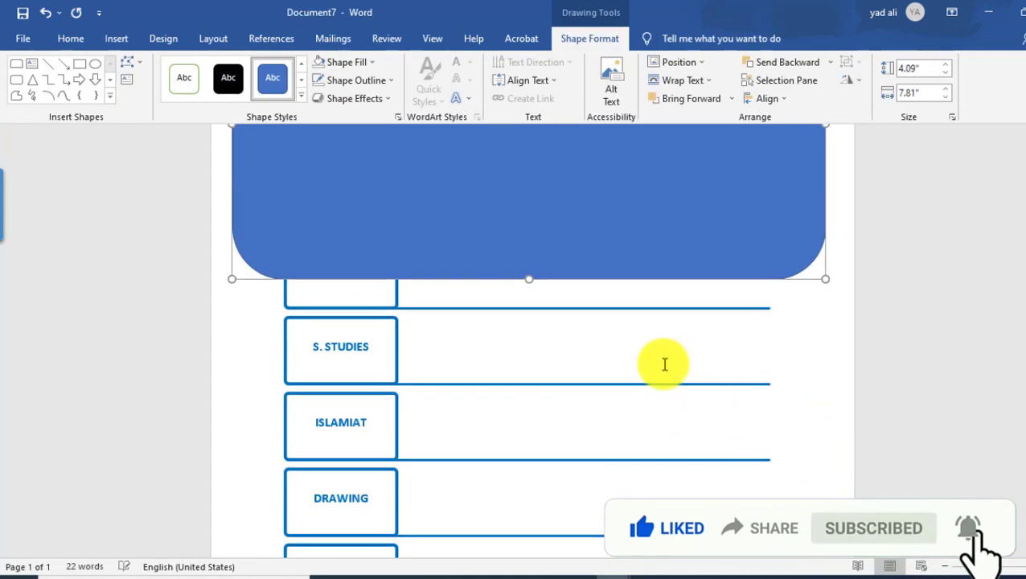
left_click_drag(528, 280, 533, 529)
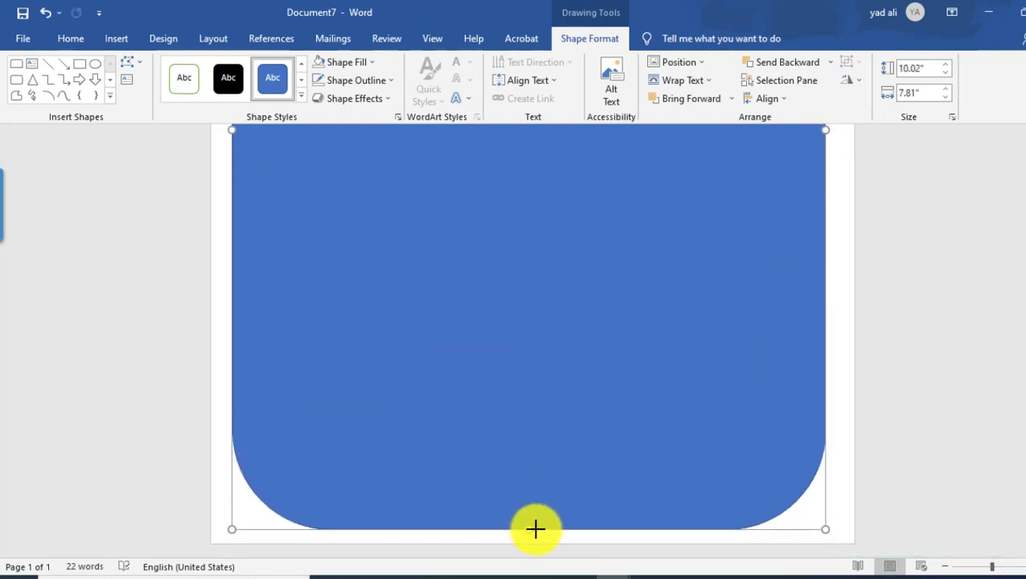
- Give the rectangle no fill, a 3 pt blue outline and a shaded preset effect
left_click(346, 62)
left_click(361, 202)
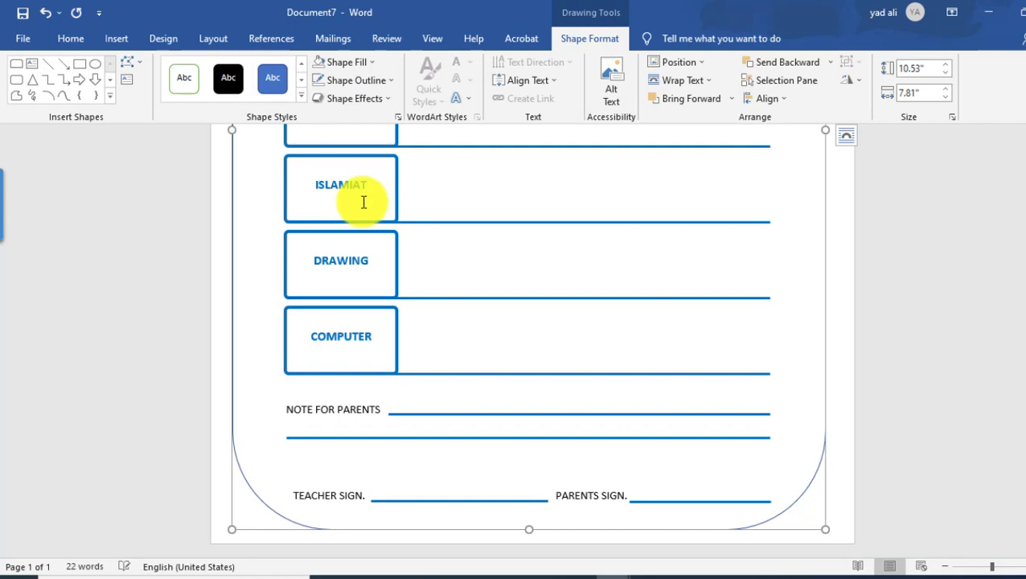
left_click(384, 81)
key("Down")
key("Down")
key("Down")
key("Right")
left_click(502, 367)
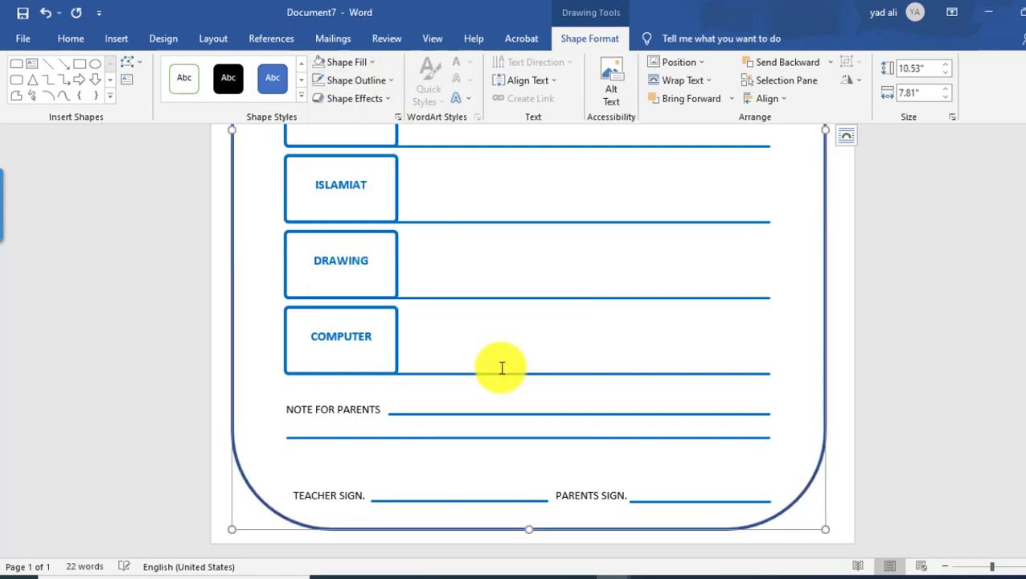
left_click(386, 80)
left_click(409, 202)
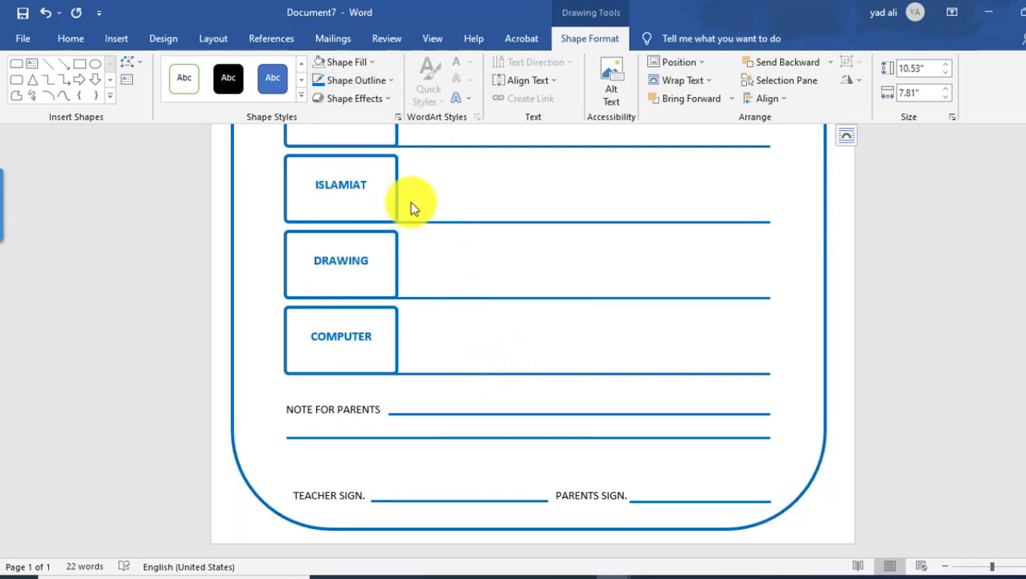
left_click(377, 100)
left_click(496, 217)
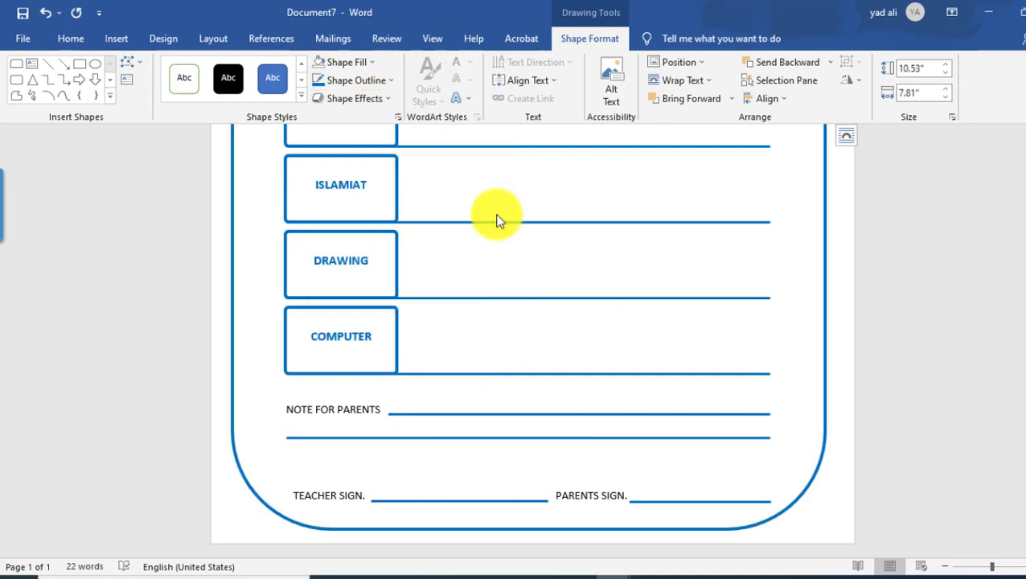
left_click(843, 424)
scroll(659, 451, "up", 5)
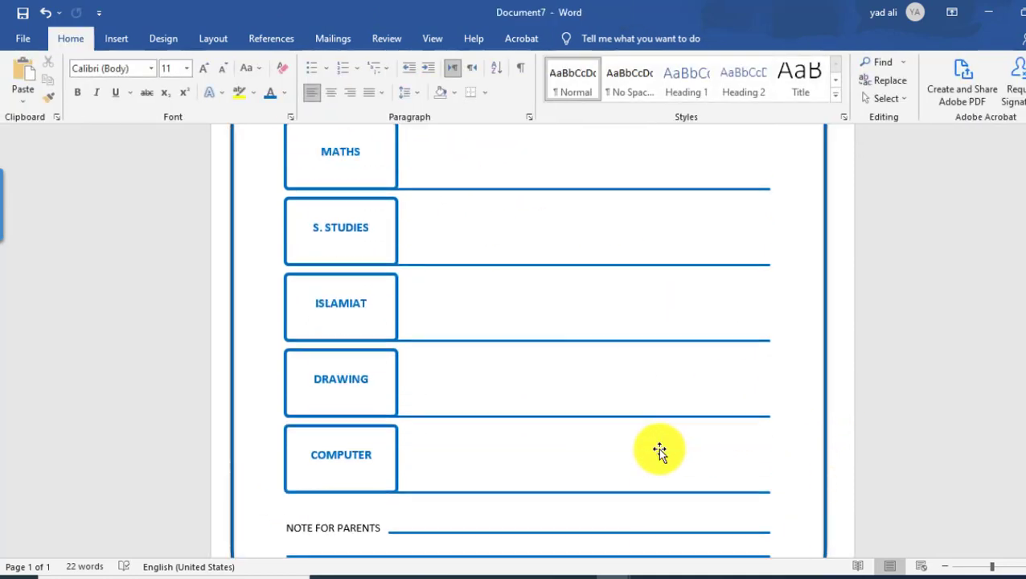
scroll(659, 451, "up", 2)
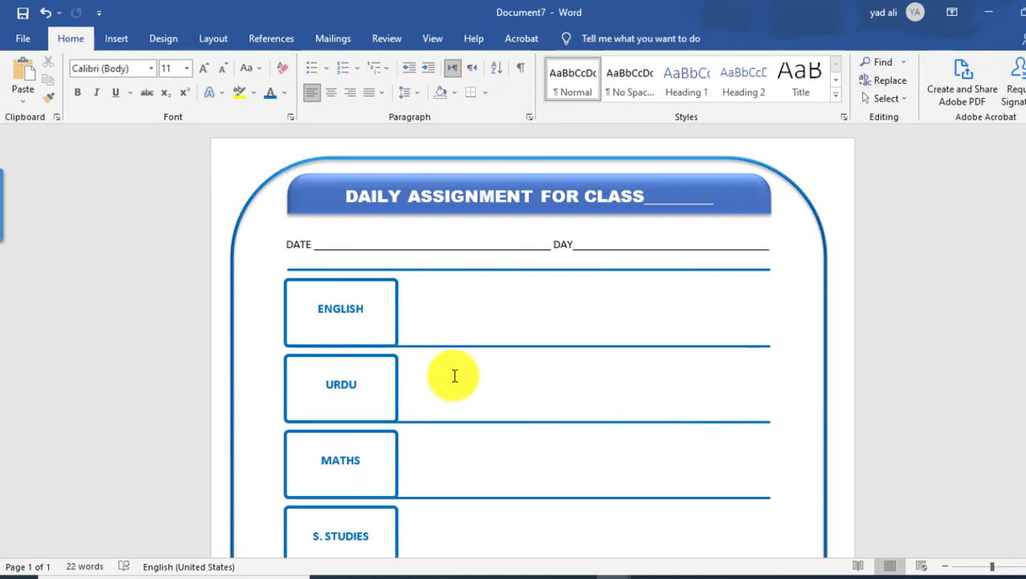
scroll(454, 375, "down", 8)
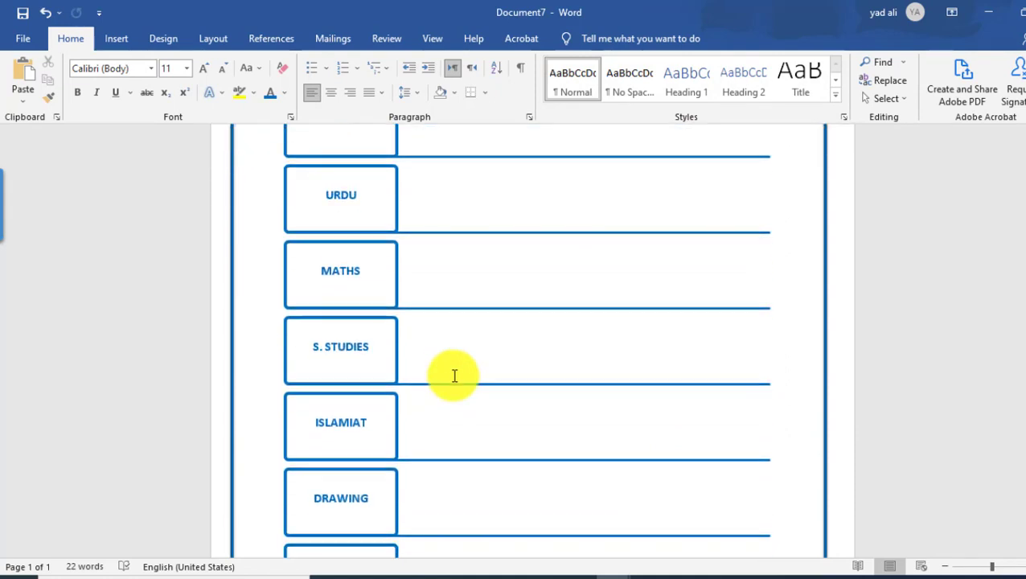
scroll(454, 375, "up", 8)
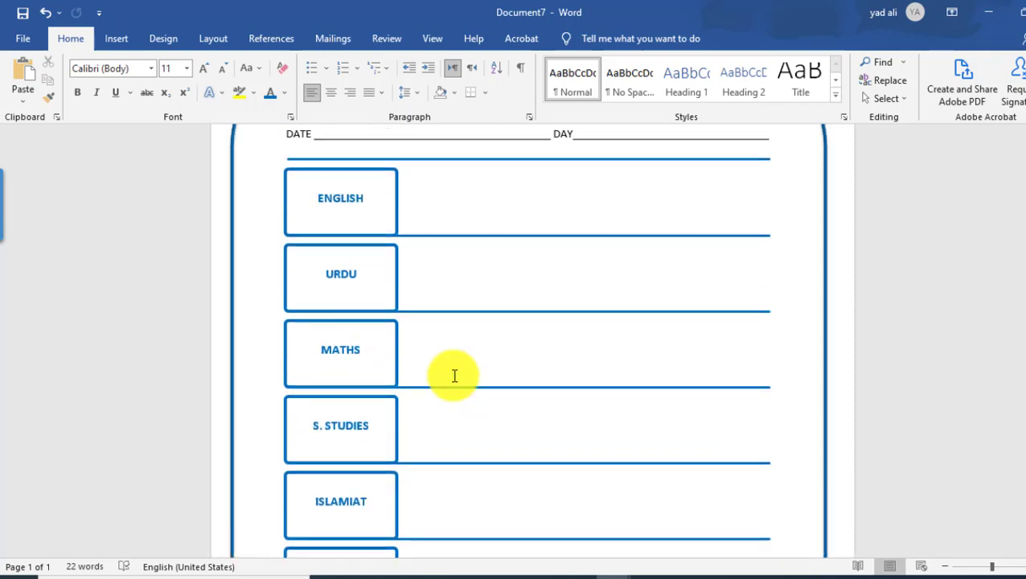